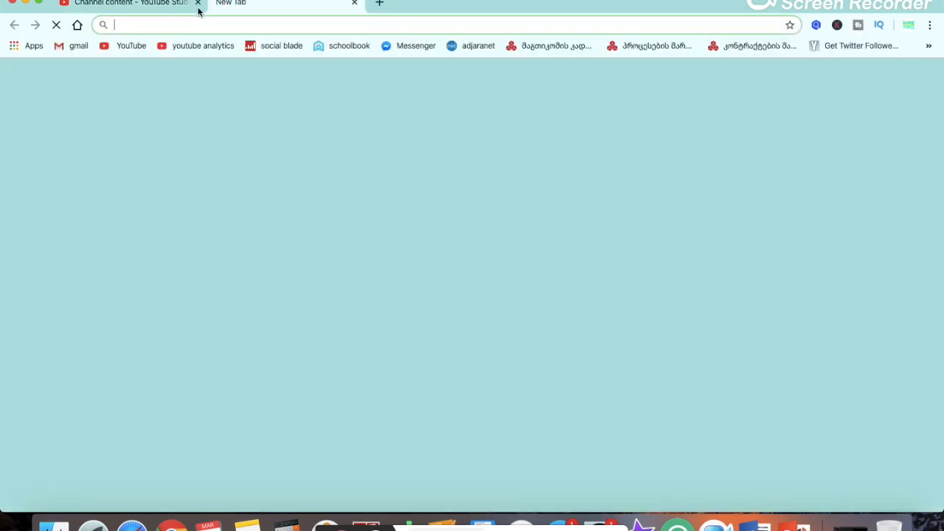
Step: Close the channel content page, open YouTube, and start a new video upload
click(198, 5)
click(130, 49)
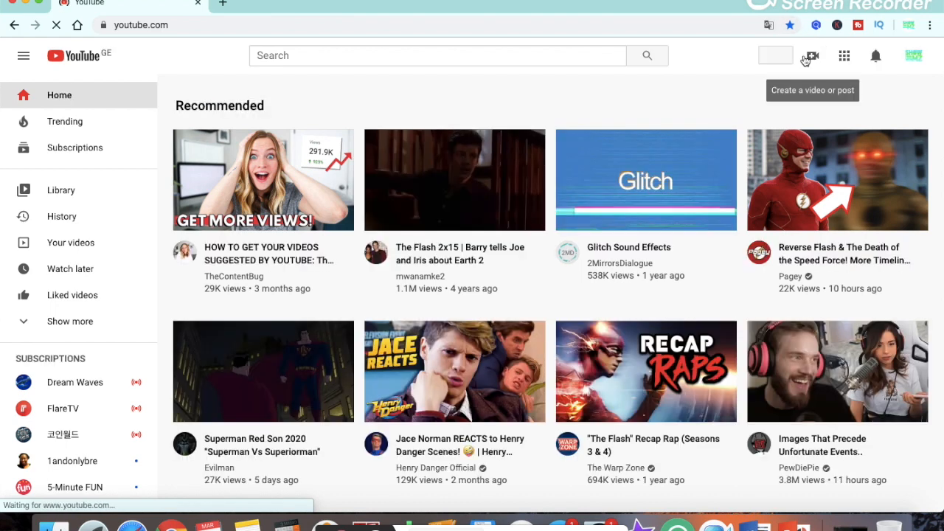
click(805, 59)
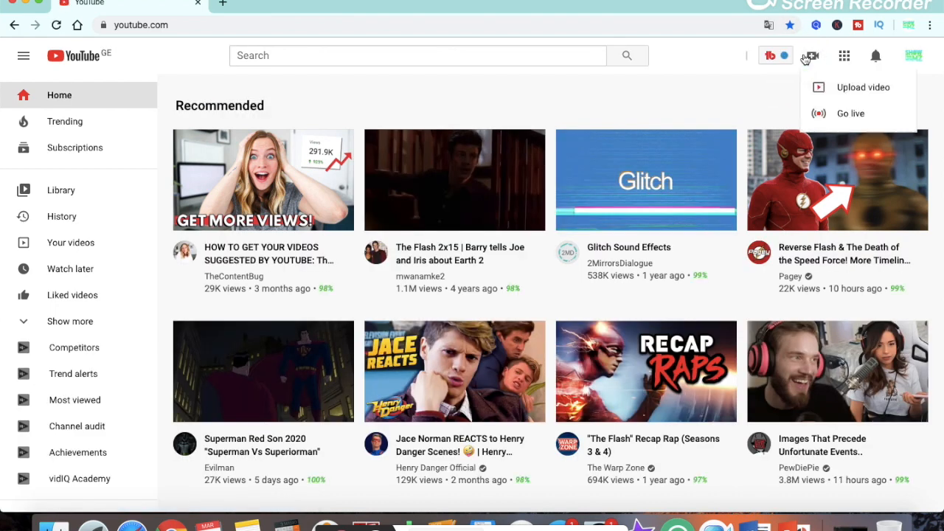
click(813, 81)
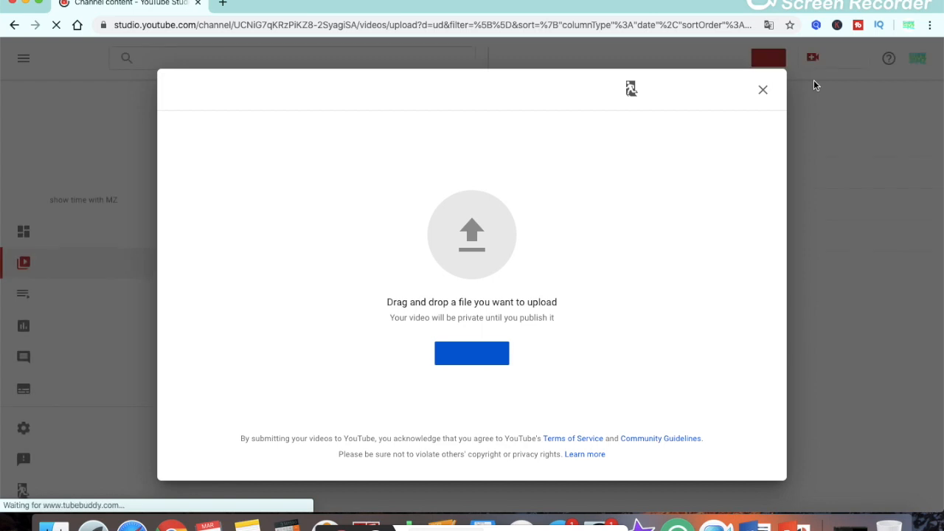
Step: Choose the desktop file How to wtire in MLA style.mp4 as the video to upload
click(472, 355)
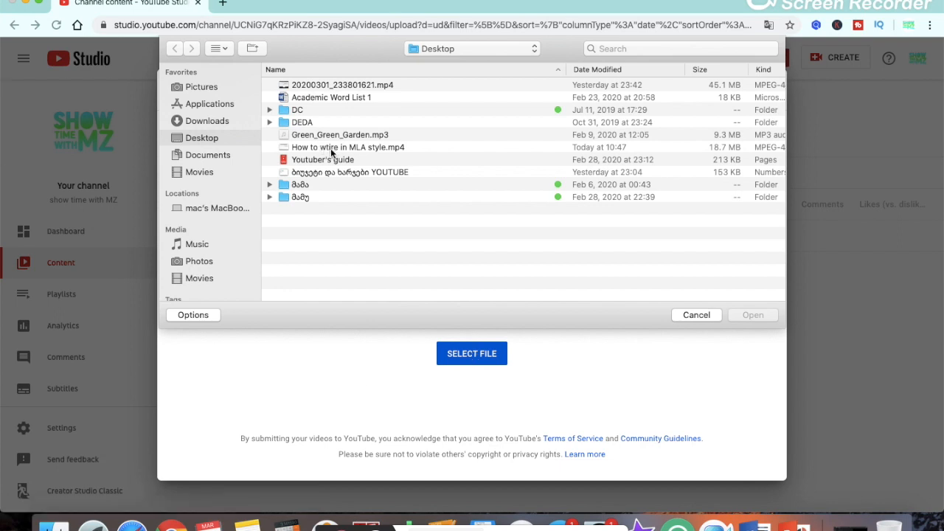
click(410, 148)
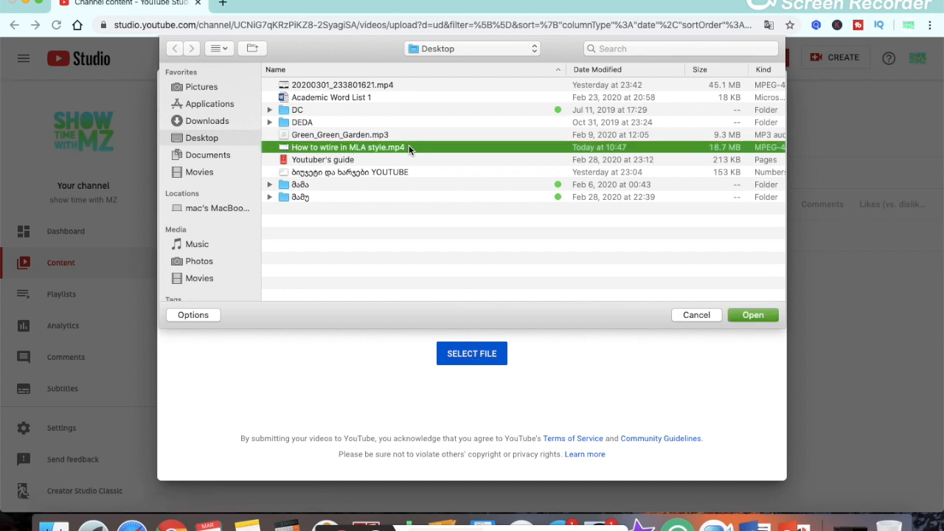
key(Return)
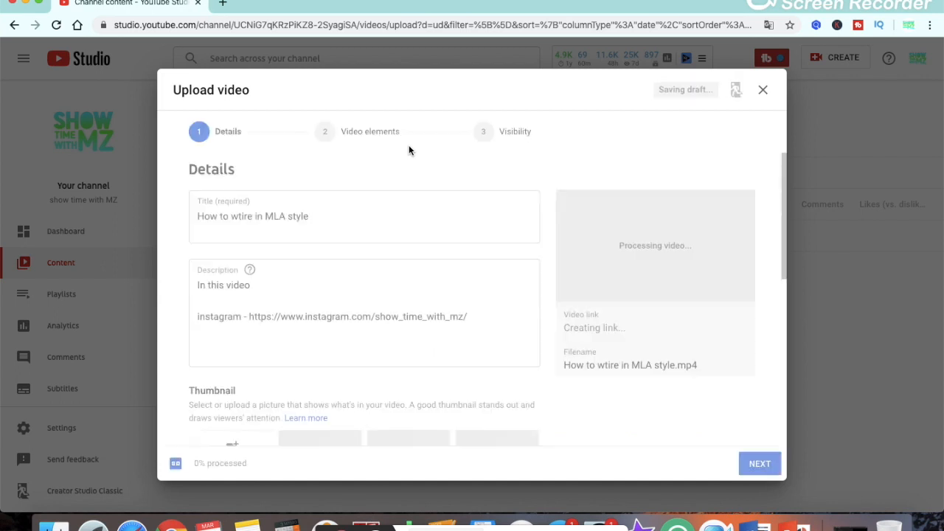
Step: Correct the misspelled word in the video title and extend it to "How to write in MLA style. Quick and easy guide"
click(317, 222)
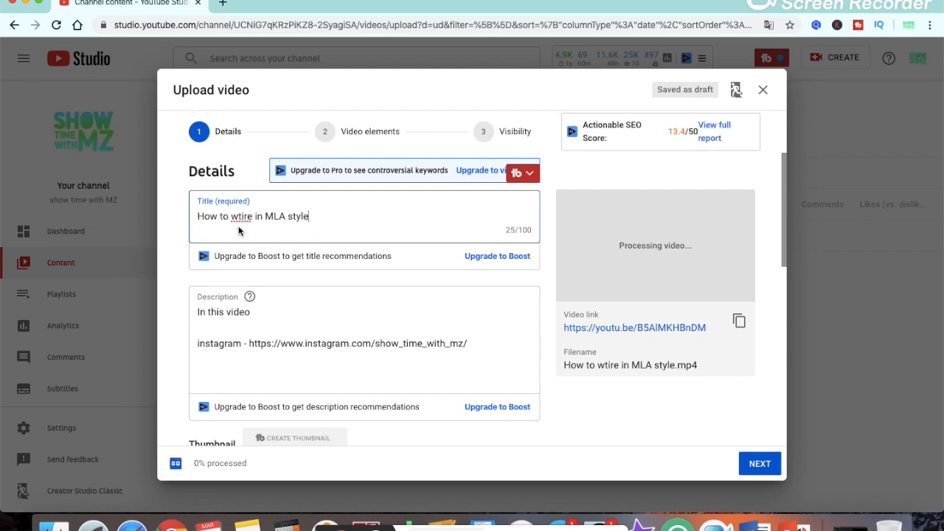
key(BackSpace)
key(BackSpace)
key(BackSpace)
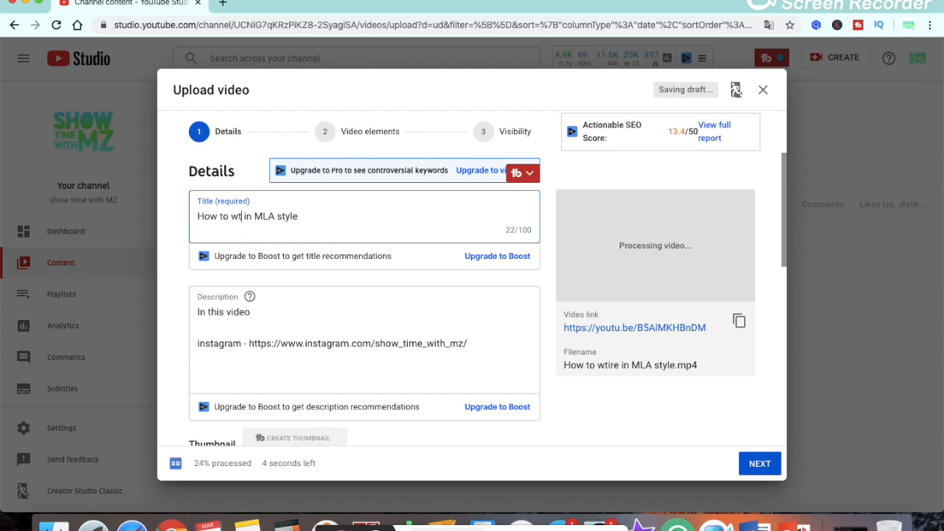
key(BackSpace)
text(rite)
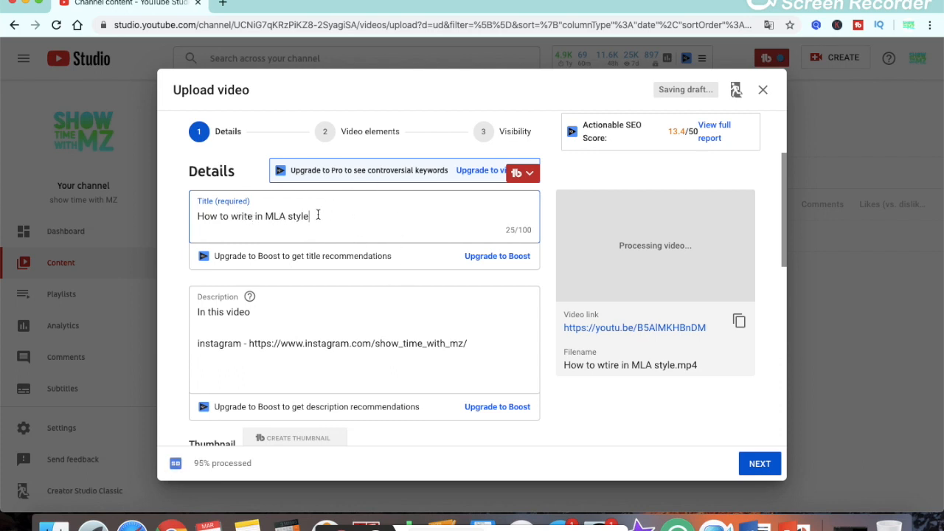
text(. Quick and e)
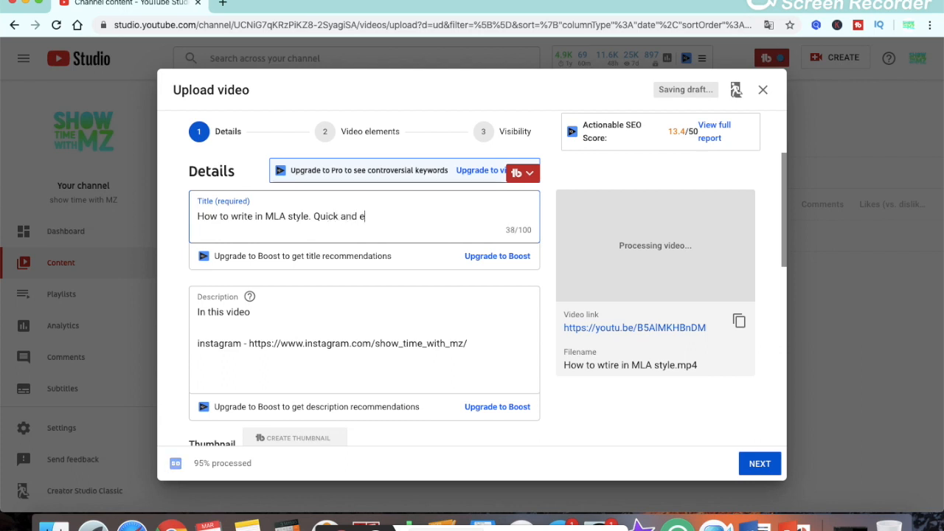
text(asy guide)
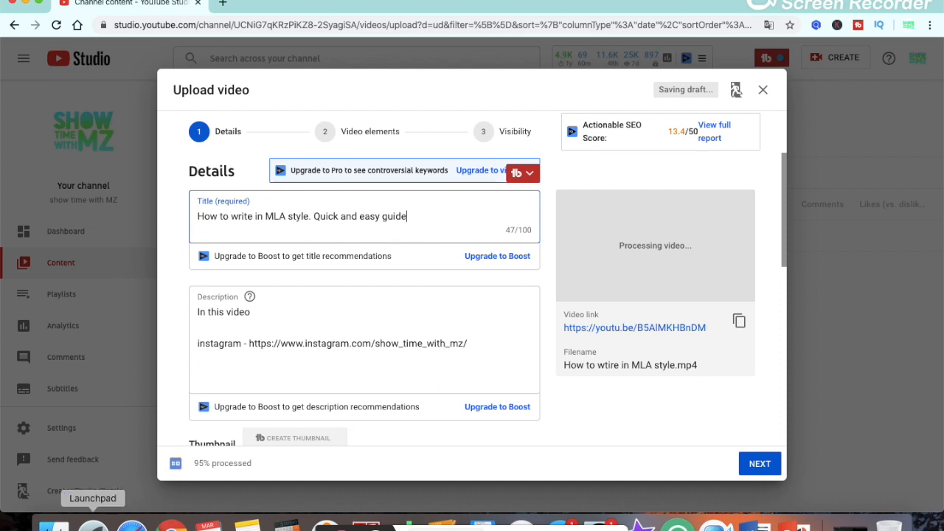
Step: Complete the description's opening sentence to read "In this video I will teach you how to write in MLA style"
scroll(330, 376, down, 2)
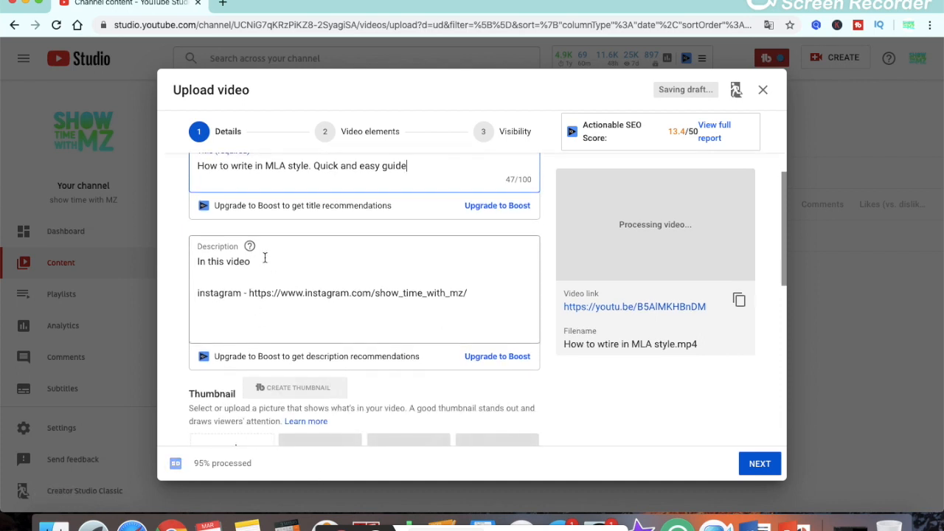
click(256, 262)
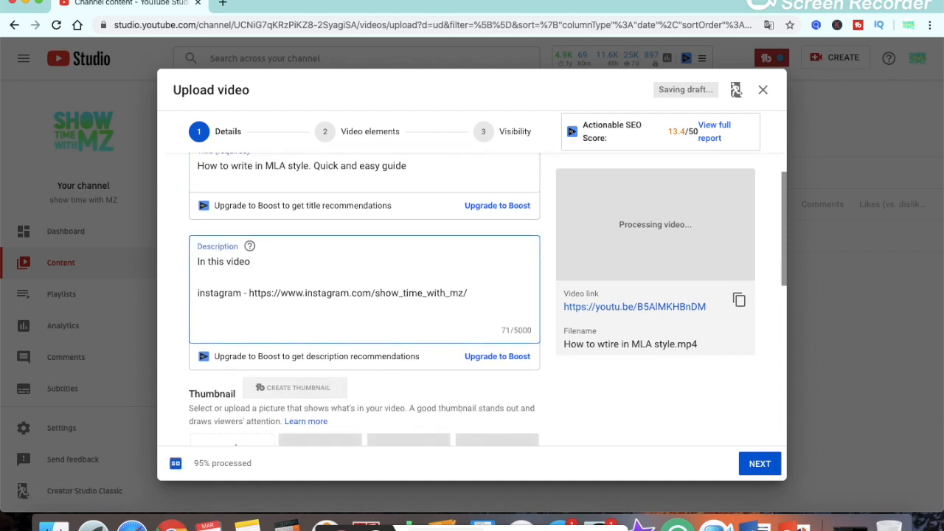
text(I will teach you how to write in MLA )
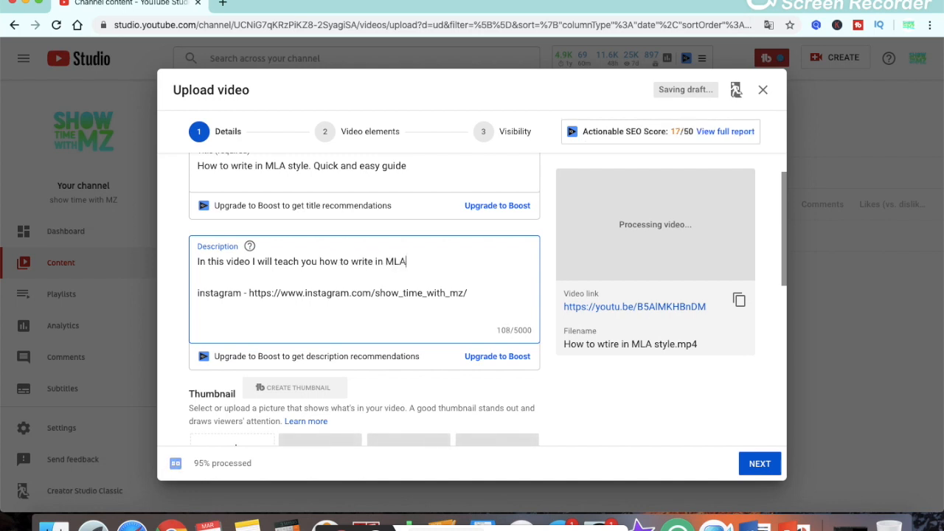
text(style)
Step: Add the video to the "technological show time with mz" playlist and mark it as not made for kids
scroll(350, 347, down, 3)
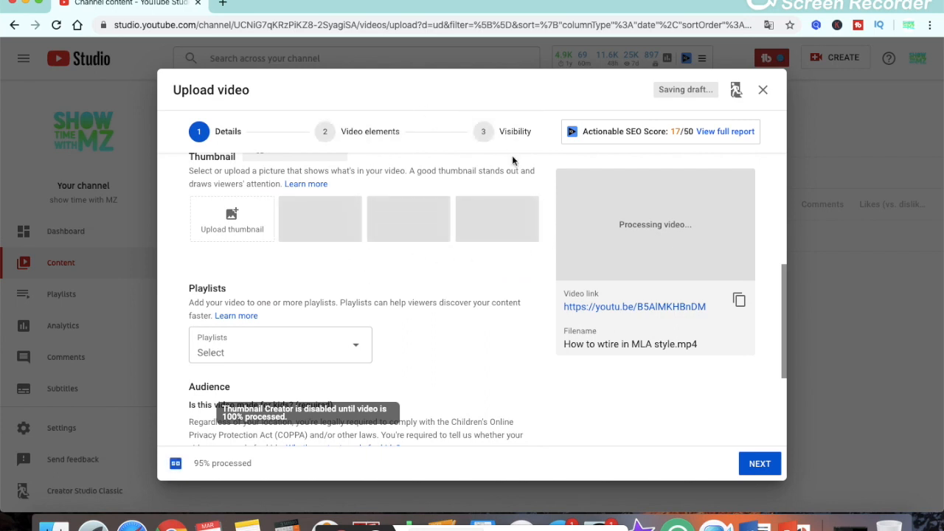
click(267, 339)
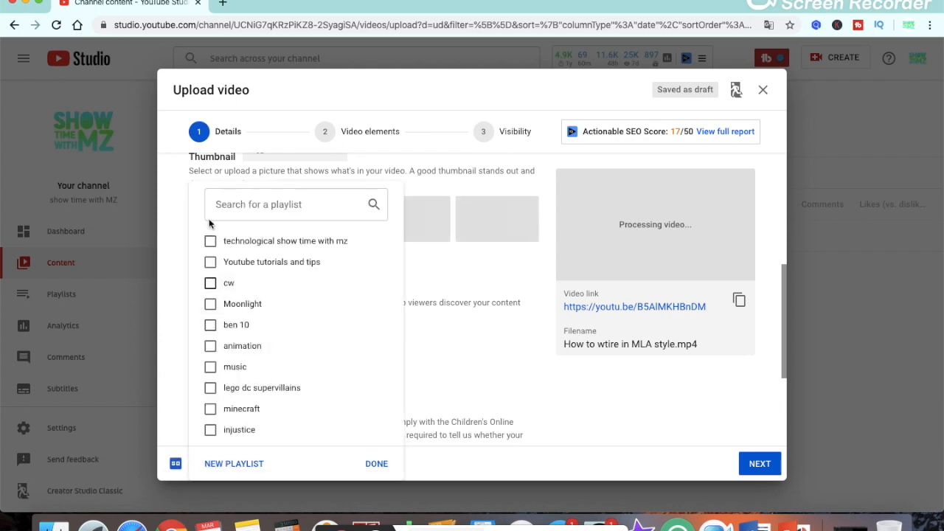
click(211, 241)
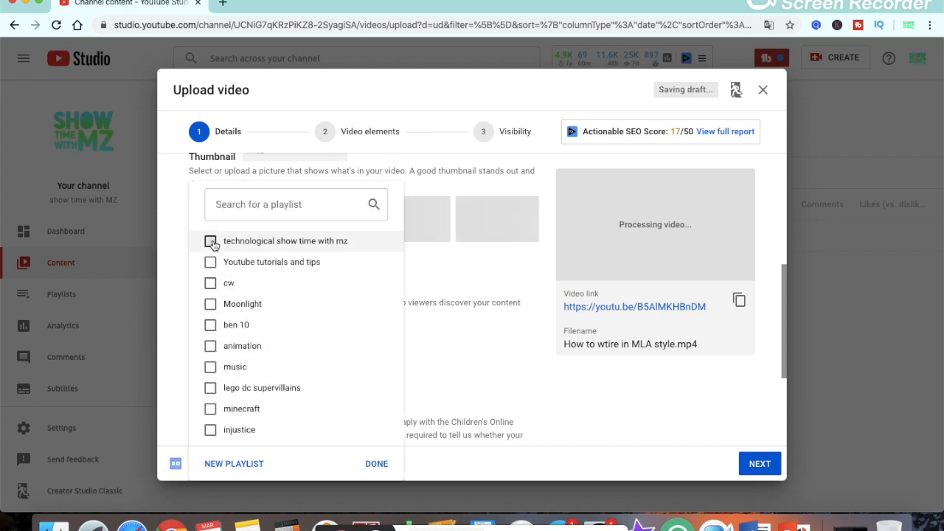
click(376, 463)
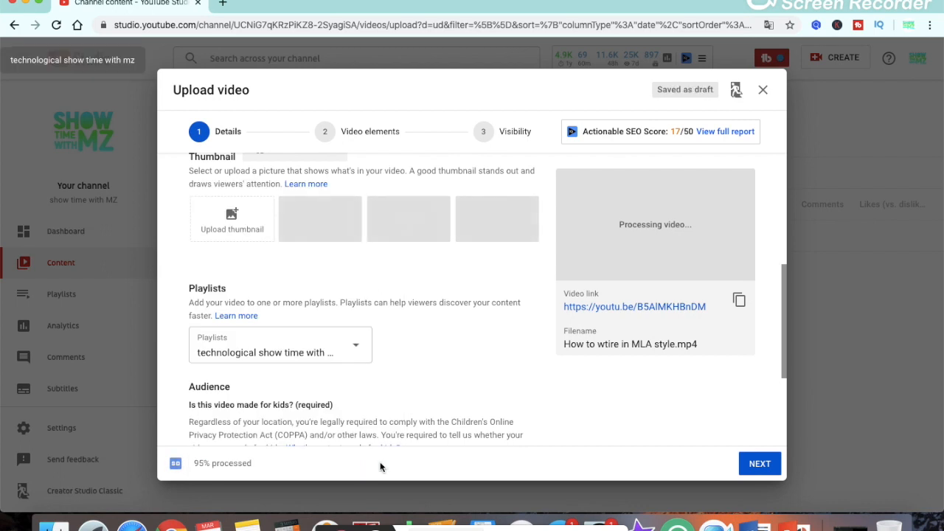
scroll(482, 333, down, 5)
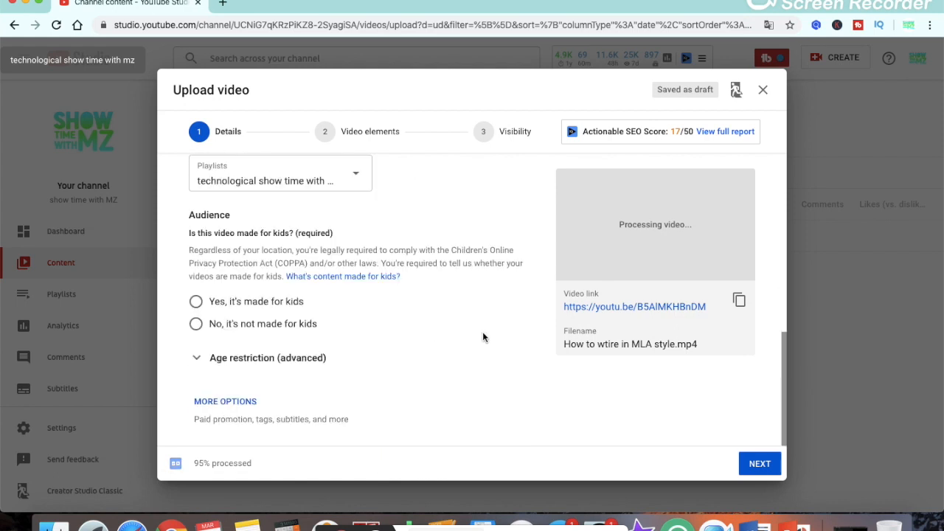
click(201, 331)
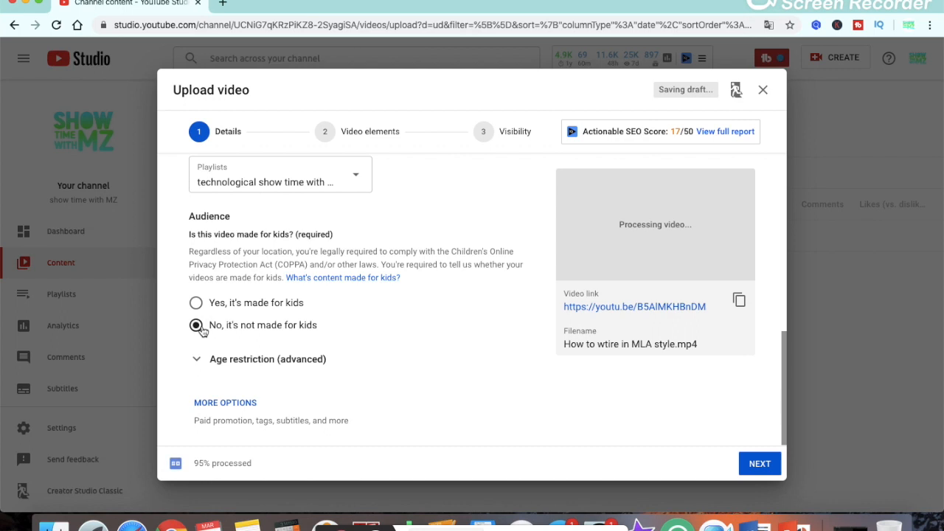
scroll(202, 328, up, 10)
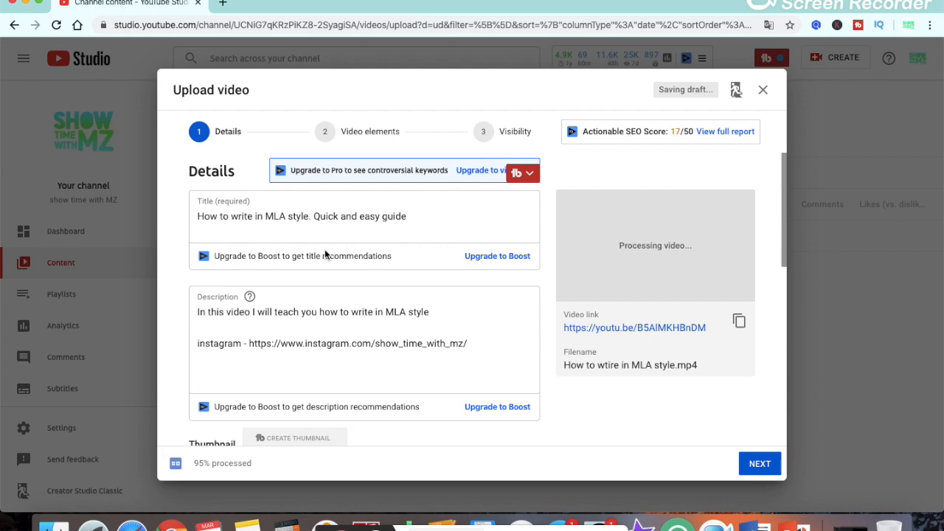
scroll(325, 249, down, 5)
scroll(324, 251, up, 1)
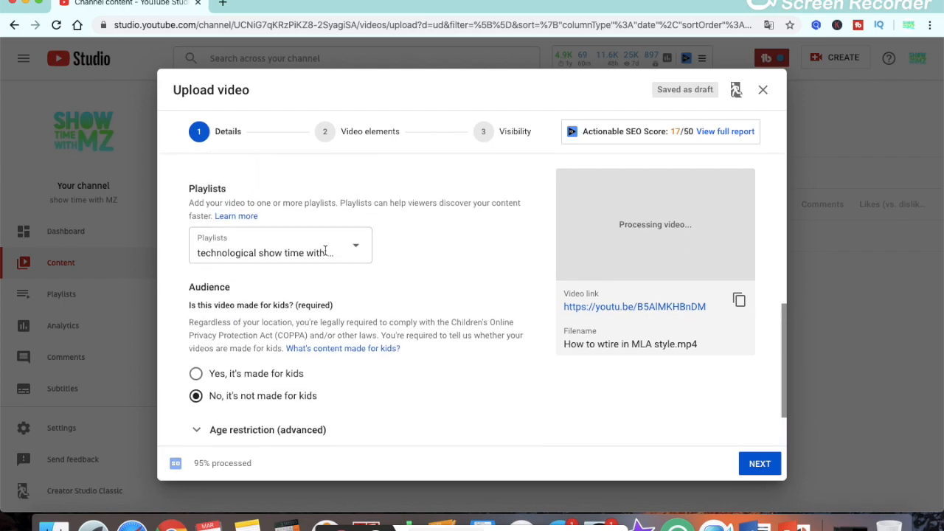
scroll(324, 251, up, 5)
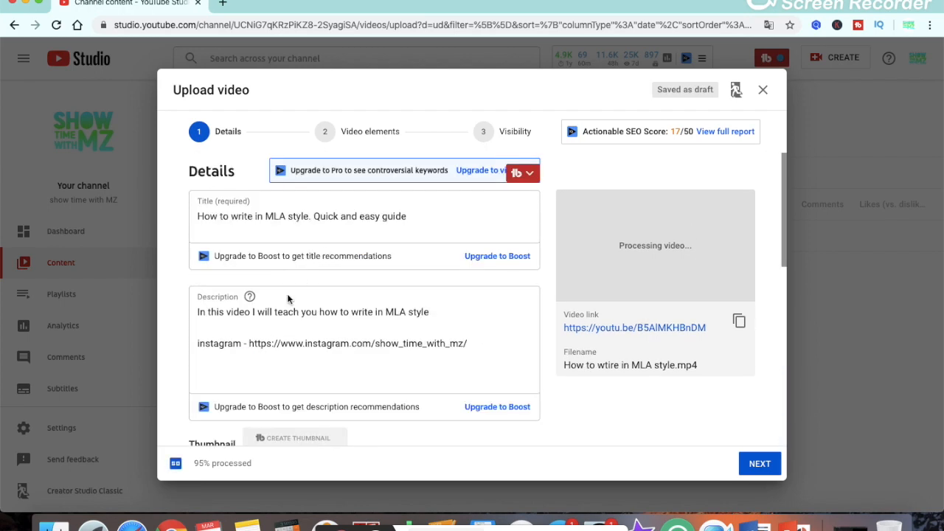
scroll(400, 301, down, 2)
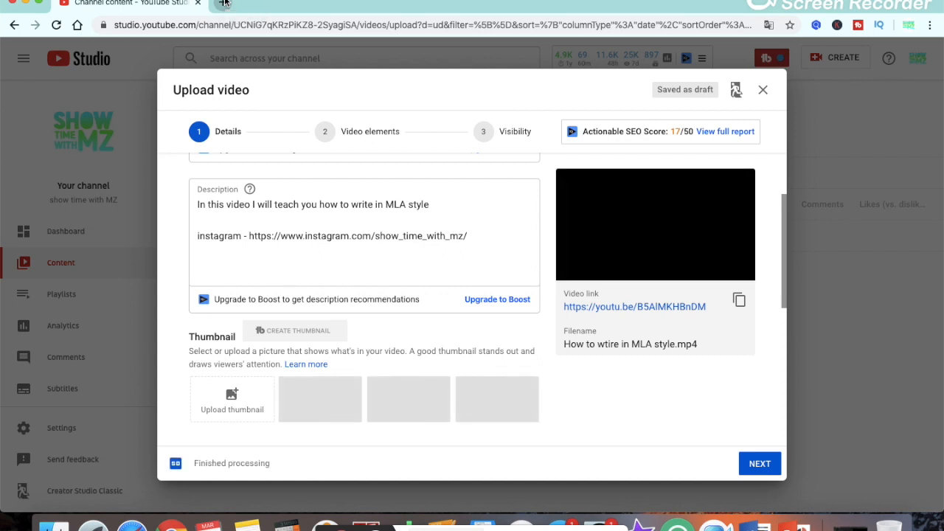
Step: Open Google in a new browser tab and search for "How to write in MLA style"
click(224, 3)
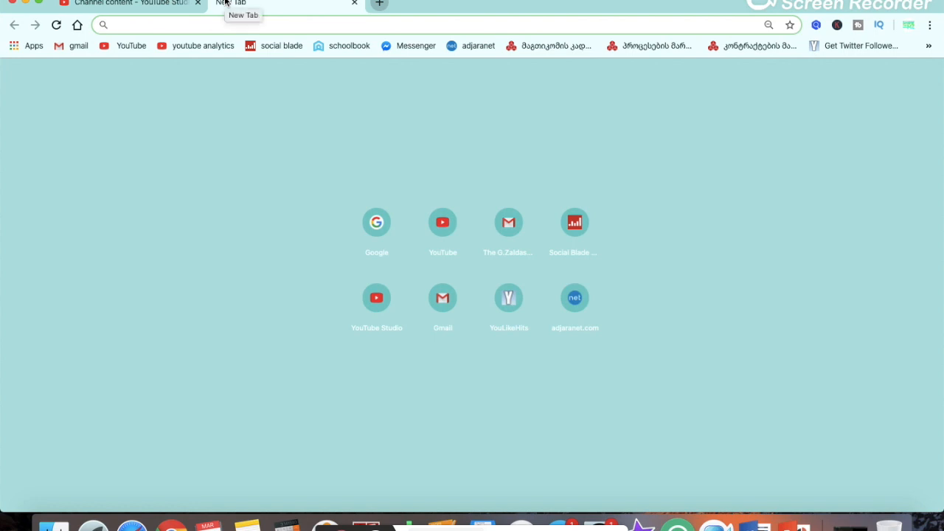
text(googl)
key(Return)
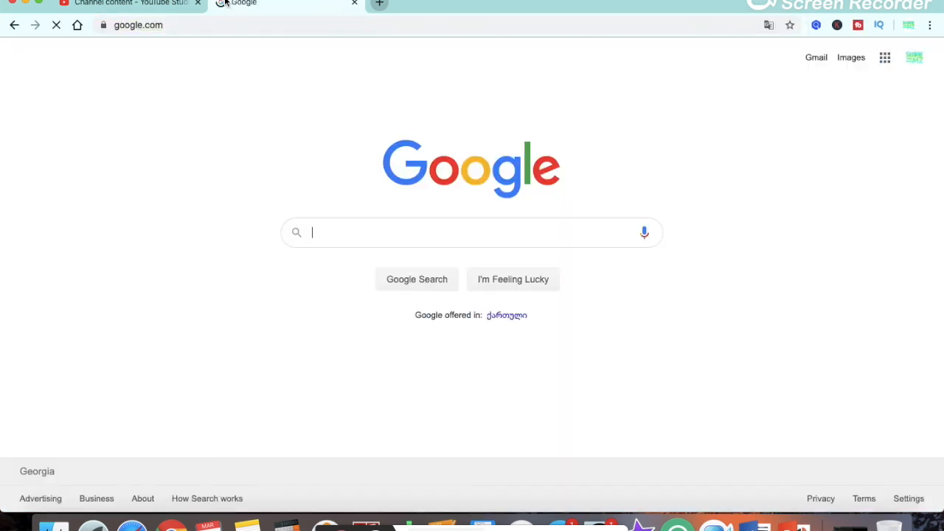
text(H)
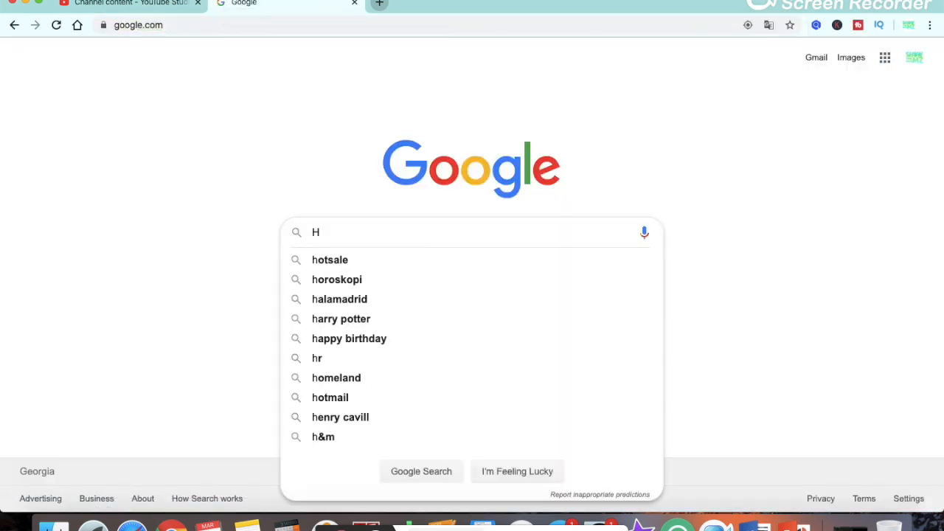
text(ow to)
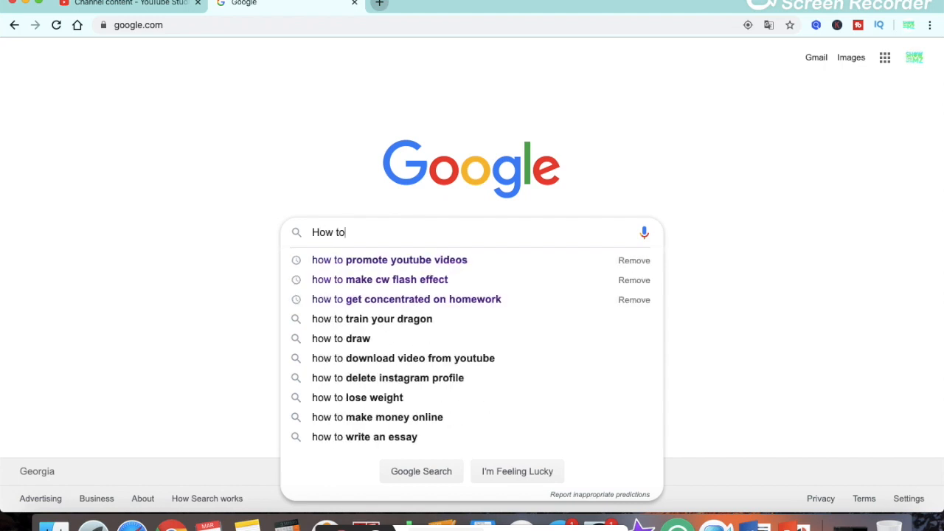
text( write ib)
key(BackSpace)
text(n MLA)
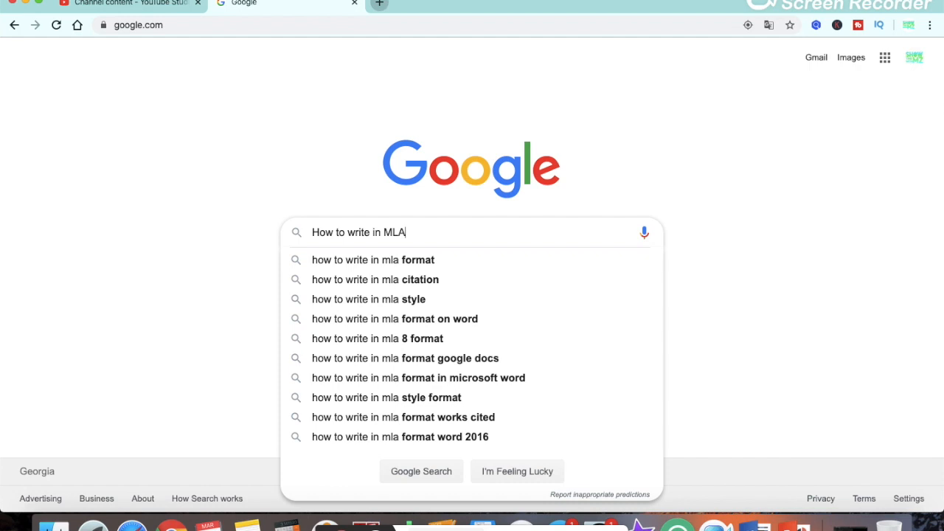
text( style)
key(Return)
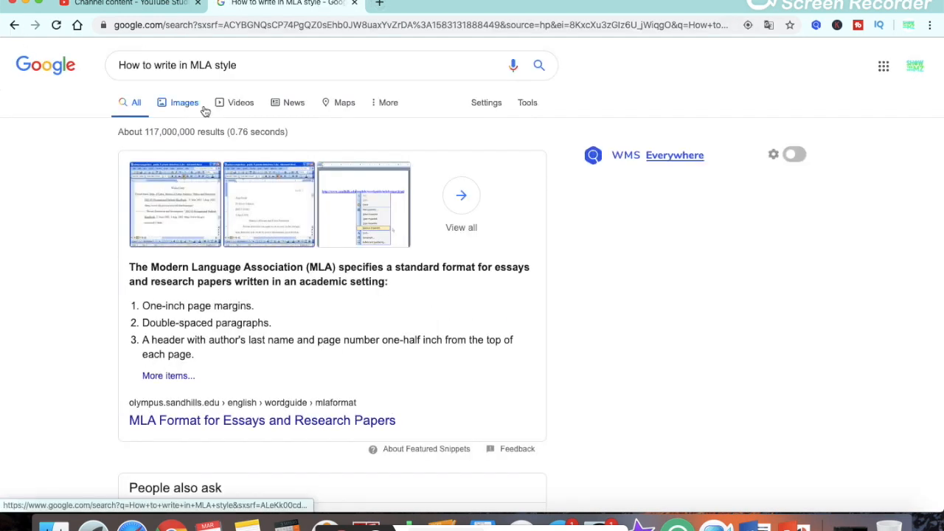
Step: Show the image results for the MLA style search and browse them for a suitable picture
click(204, 109)
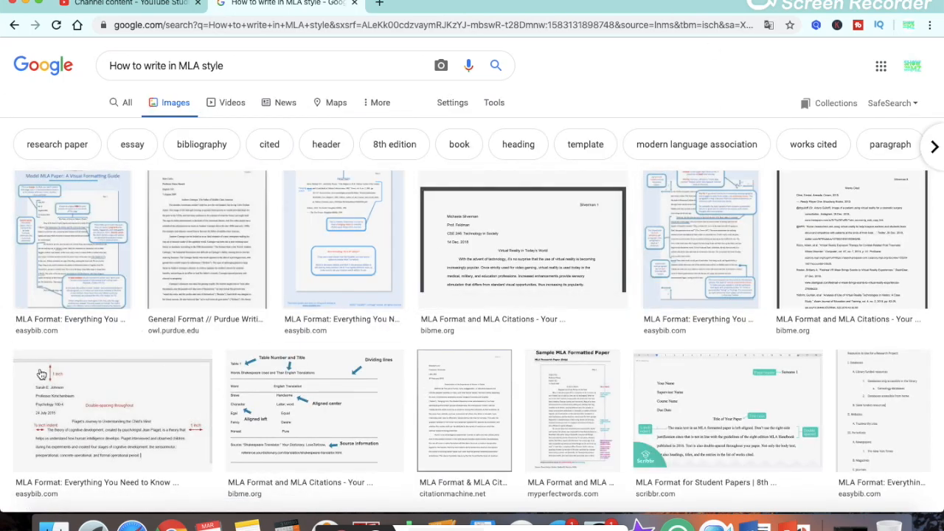
scroll(283, 432, down, 5)
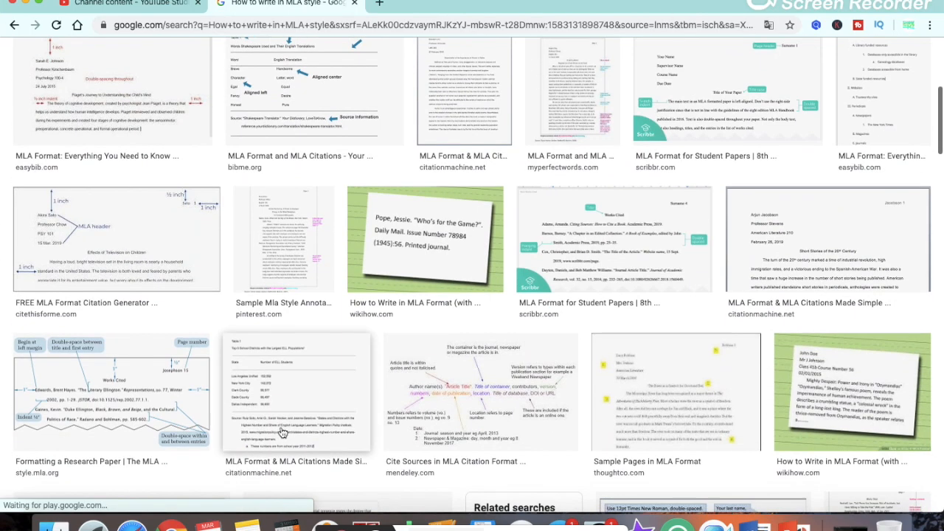
scroll(283, 433, down, 2)
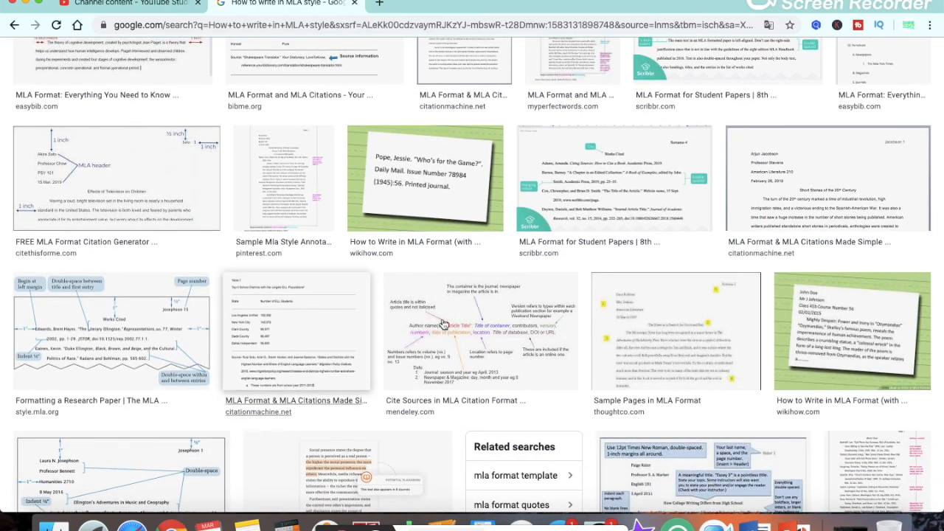
scroll(281, 216, down, 4)
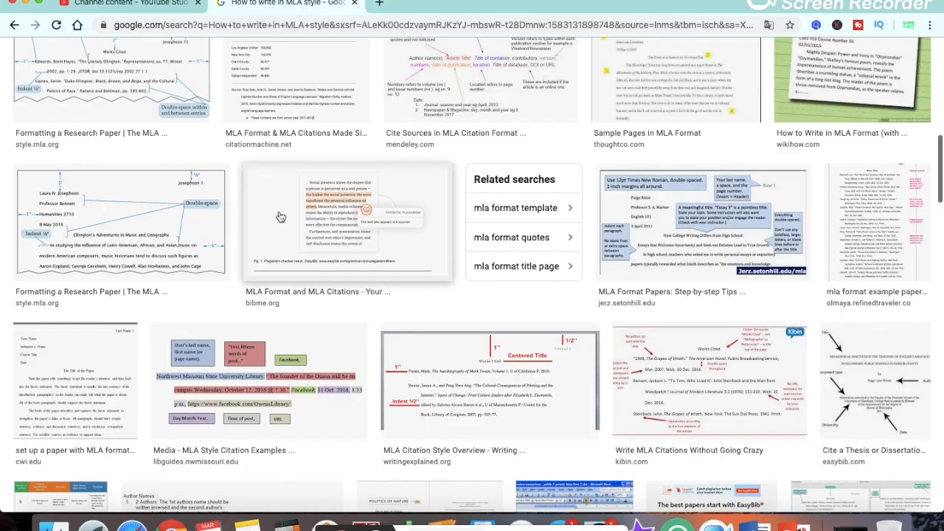
scroll(280, 216, down, 5)
scroll(280, 216, down, 5)
scroll(280, 216, down, 5)
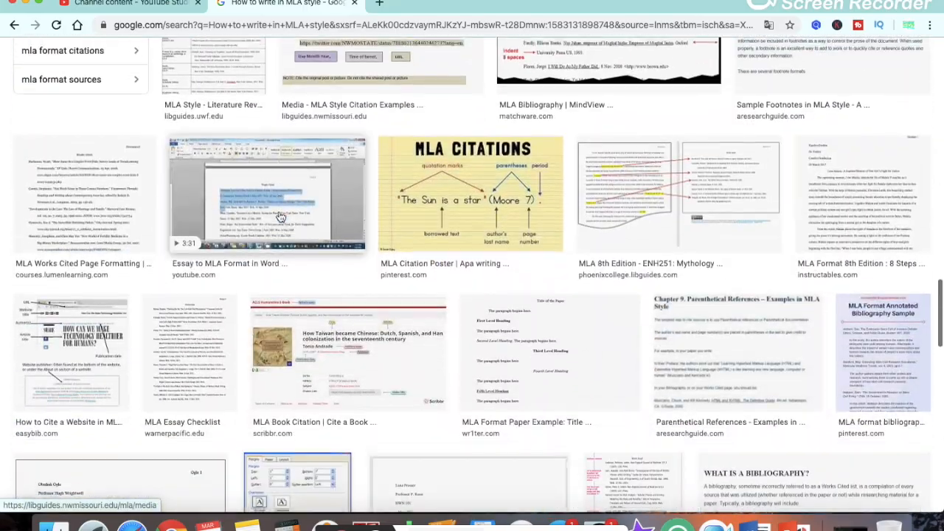
scroll(280, 216, down, 5)
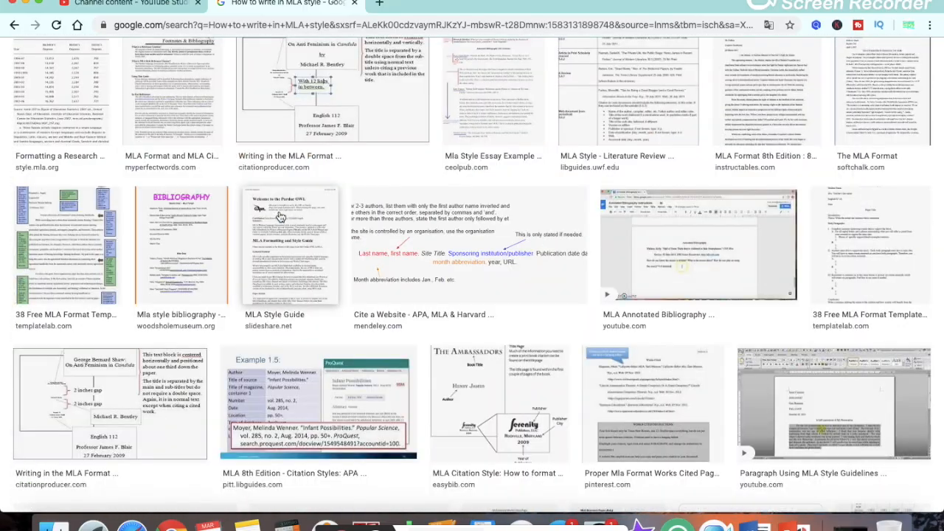
scroll(280, 214, up, 10)
scroll(280, 207, up, 1)
Step: Preview the scribbr.com image "MLA Format for Student Papers" and save a copy of it to the desktop
click(280, 207)
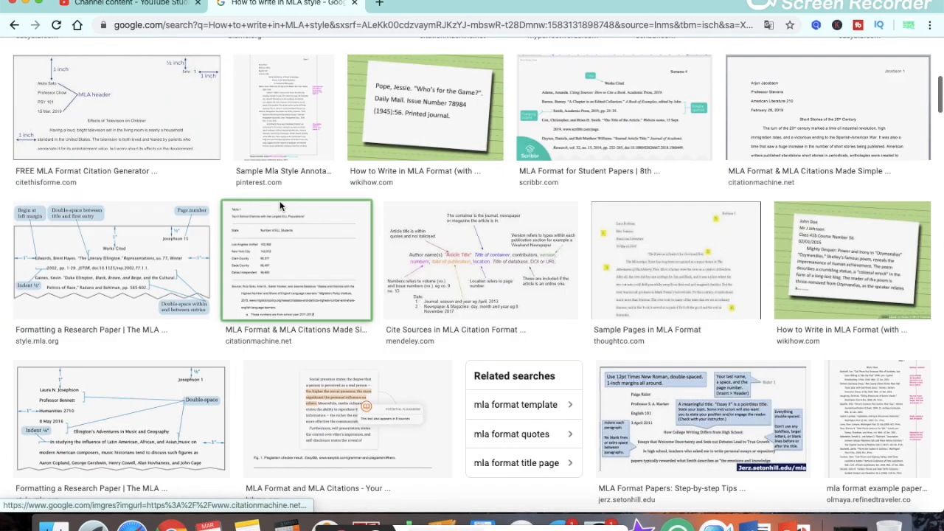
scroll(225, 150, up, 2)
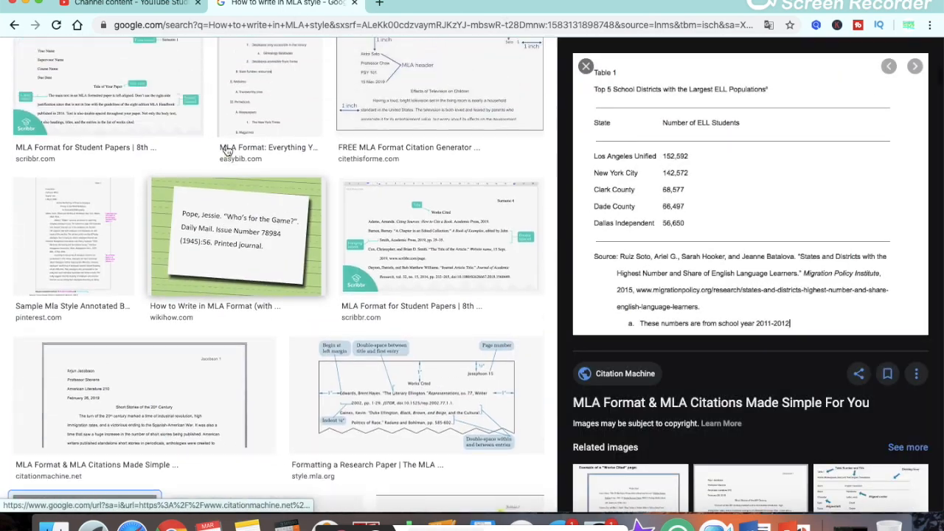
scroll(226, 150, down, 1)
scroll(227, 150, up, 2)
click(112, 180)
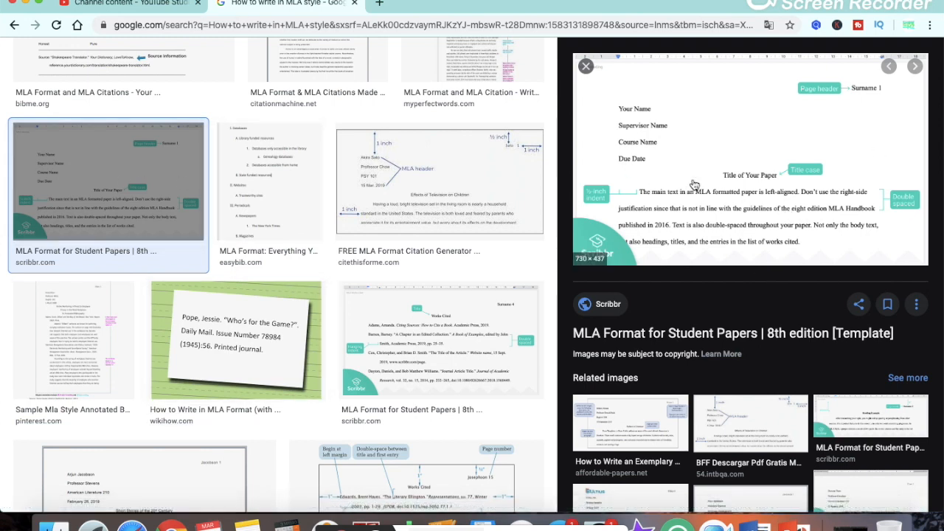
drag(694, 185, 44, 525)
Step: Return to the YouTube Studio upload and use the saved MLA format picture as the video's custom thumbnail
scroll(10, 477, down, 7)
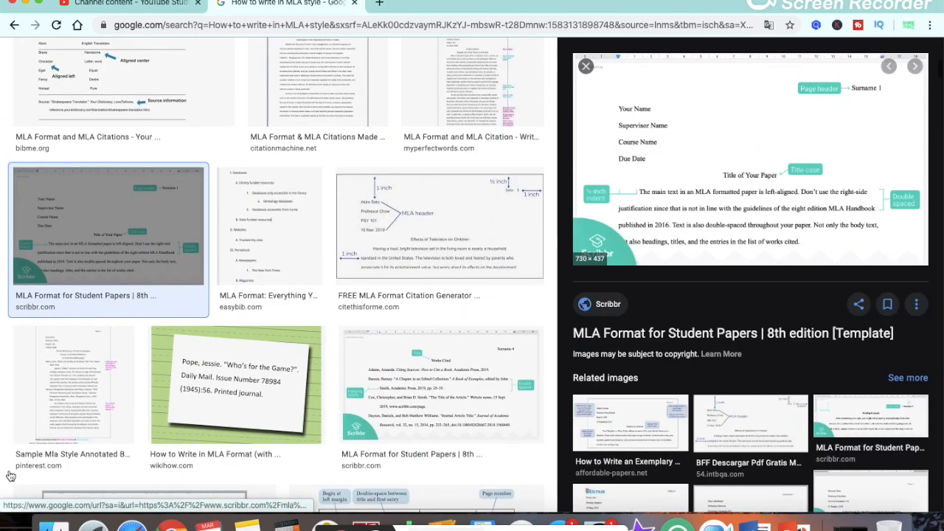
click(134, 14)
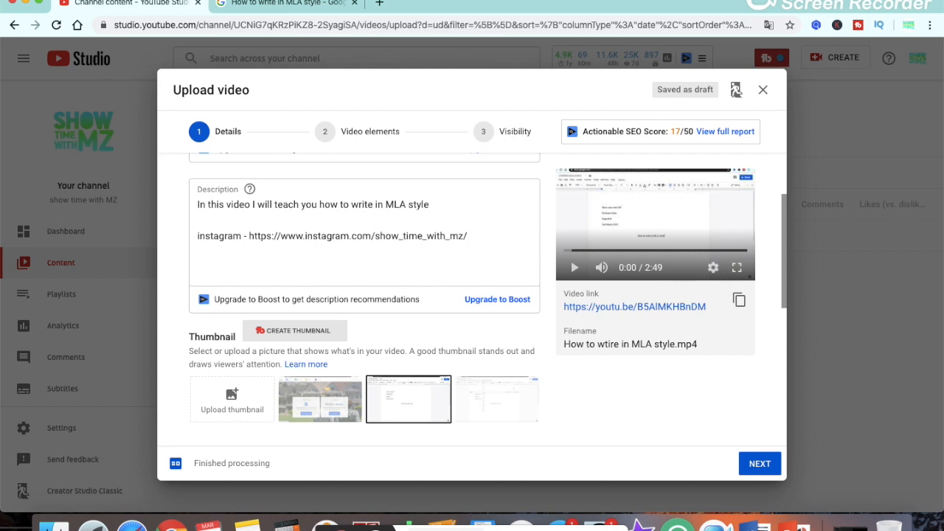
drag(22, 528, 277, 393)
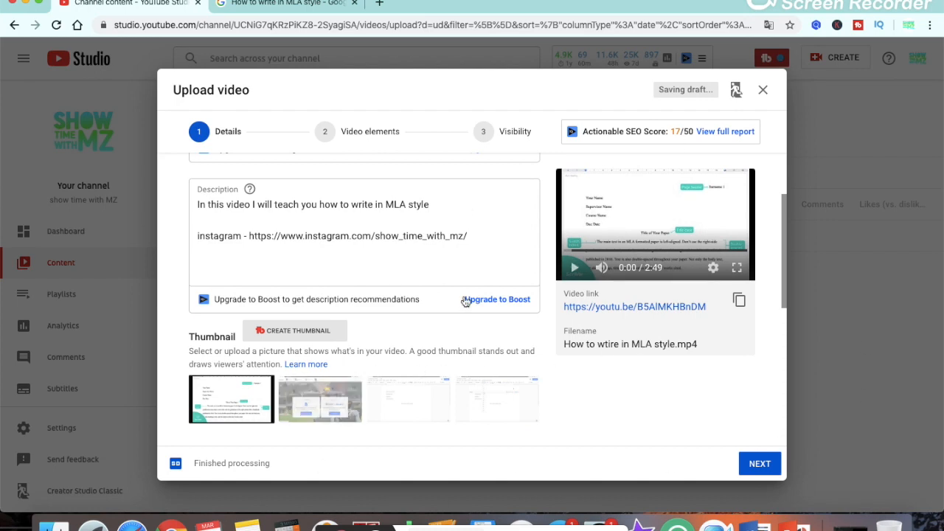
Step: Reveal the additional upload options and add the tag "write MLA style" to the video
scroll(465, 301, down, 5)
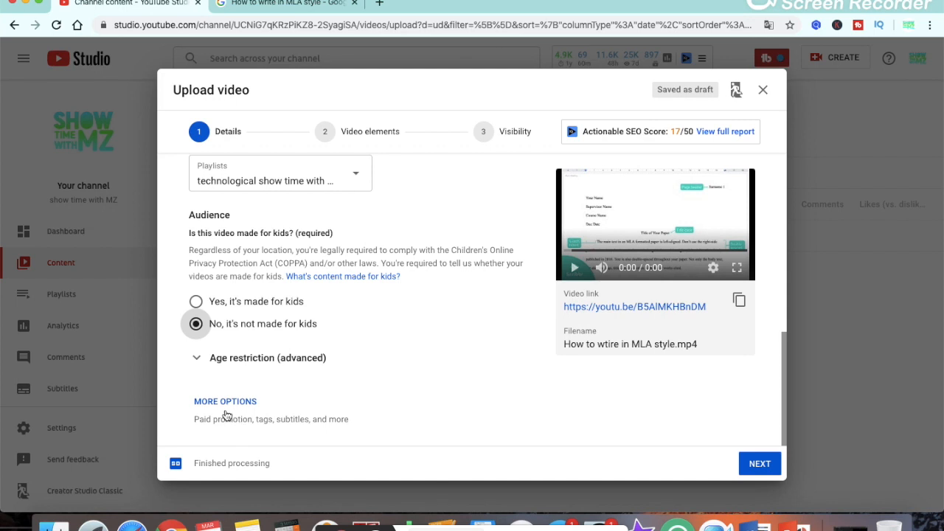
click(225, 407)
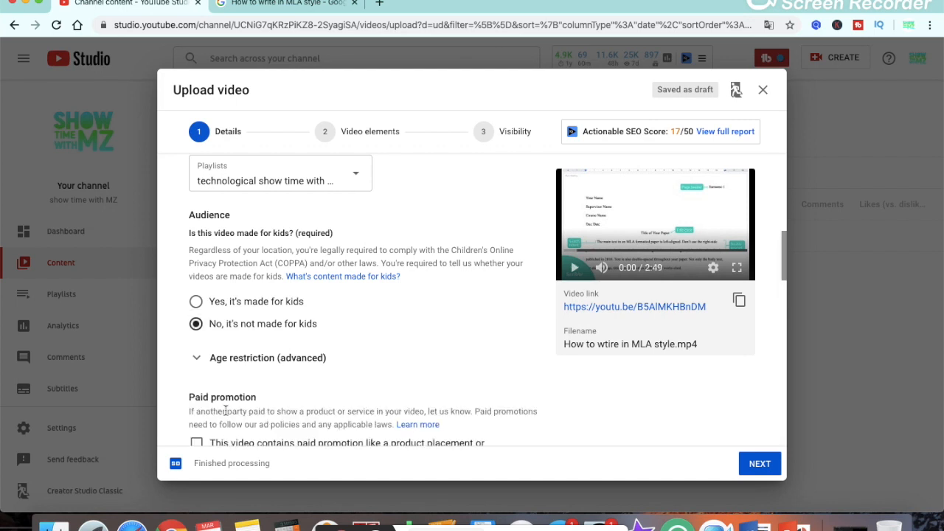
scroll(329, 232, down, 5)
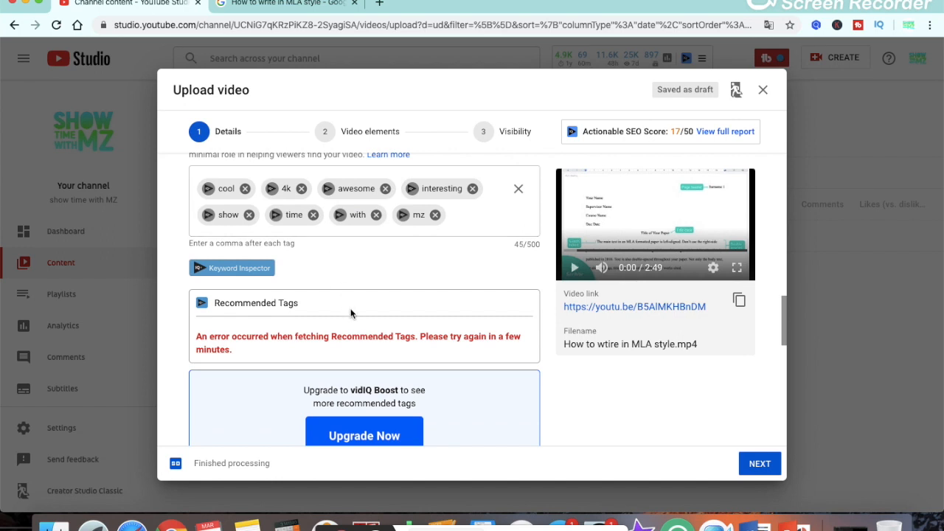
click(479, 222)
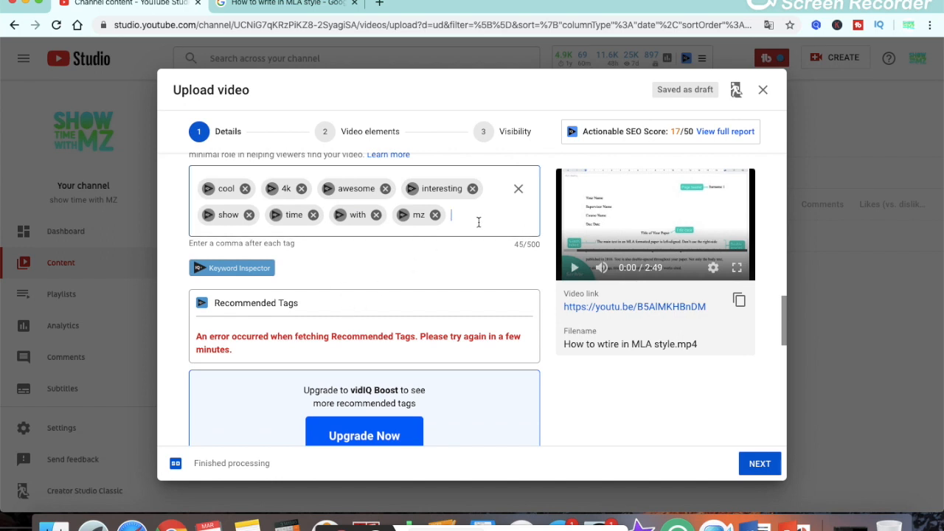
text(write MLA)
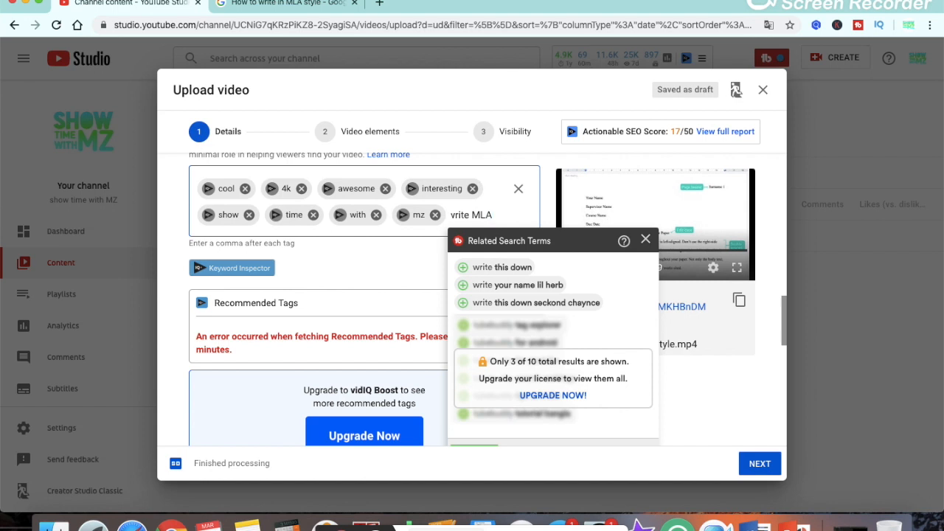
text( style)
key(Return)
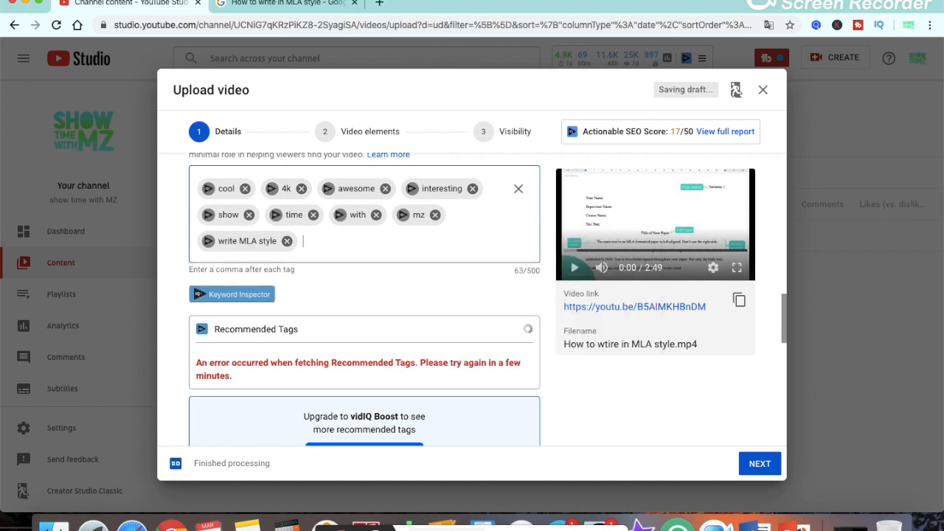
Step: Add the tags "MLA style", "MLA style format", "MLA 2020", "college", "school" and "academy" to the video
text(MLA sty)
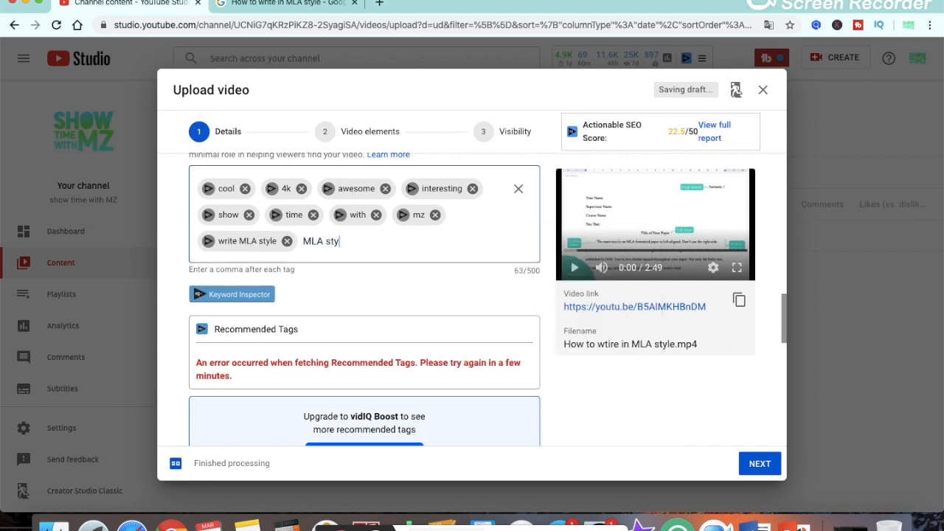
text(le)
key(Return)
text(ML)
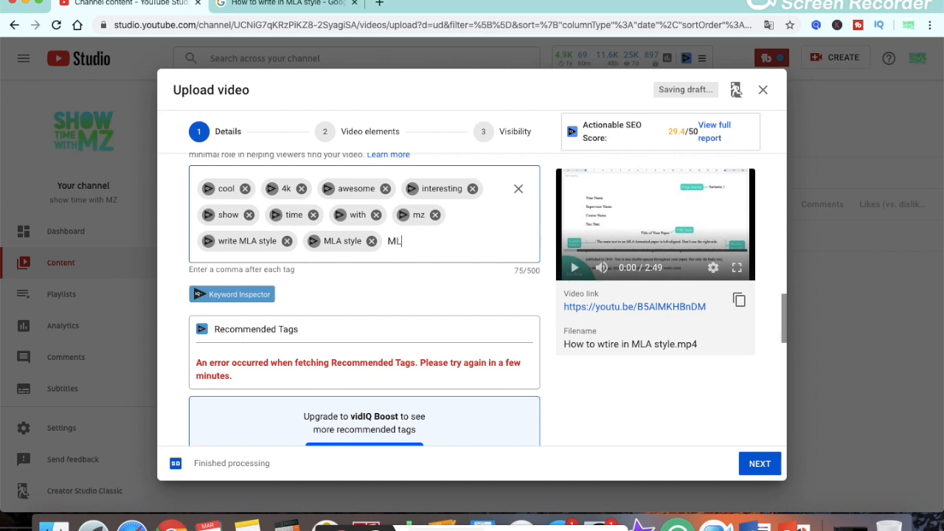
text(A style format)
key(Return)
text(M)
text(ege,school,academy,How to write )
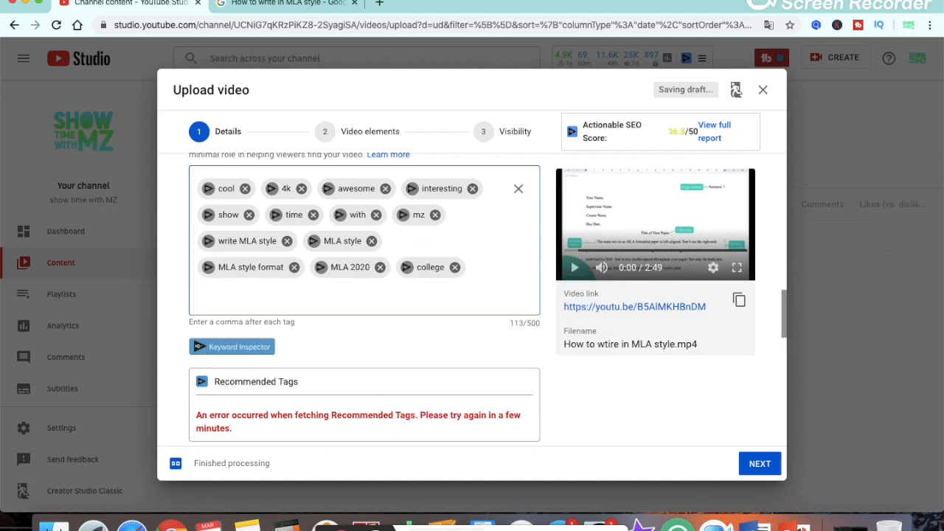
Step: Add the tags "How to write in MLA style", "How to write in MLA", "How to write in MLA format" and "How to use MLA style format"
text(in MLA style)
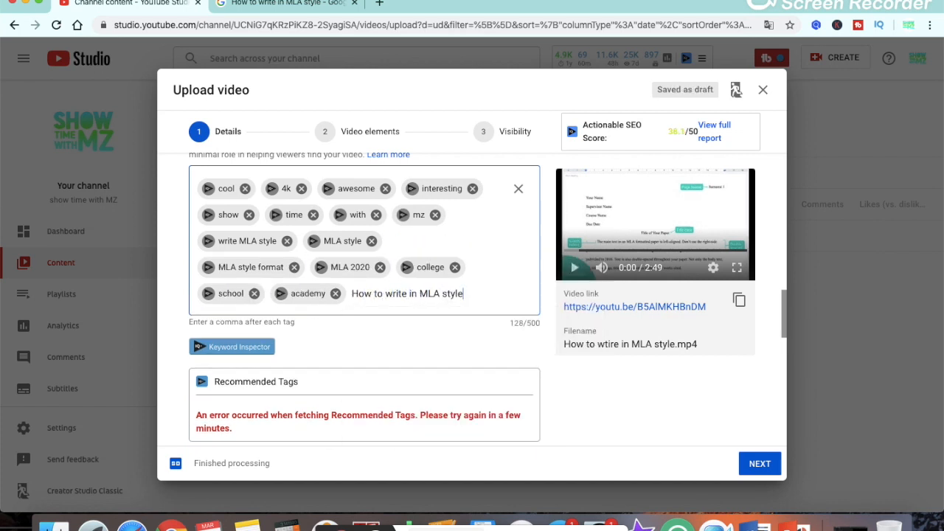
text(,How to write in MLA,How to write in MLA format,How to use MLA style format,)
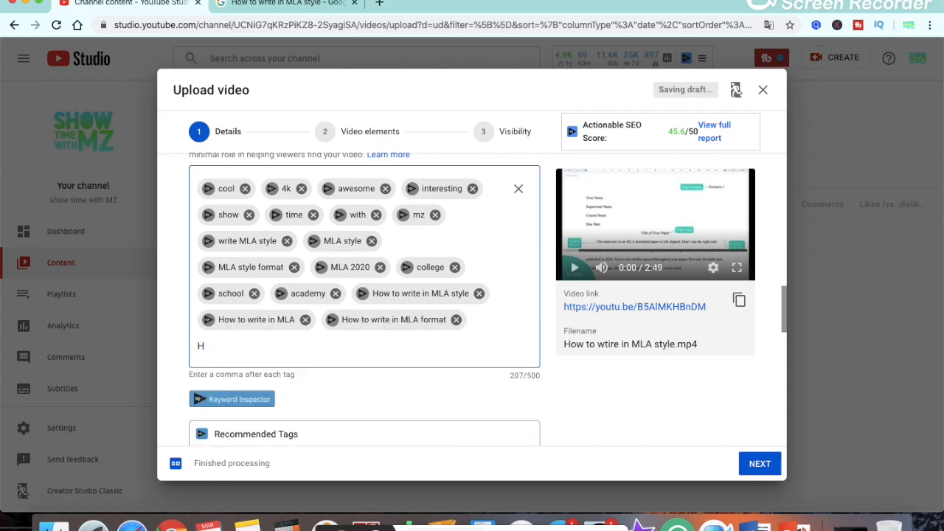
Step: Set the video's category to Education
scroll(434, 248, down, 5)
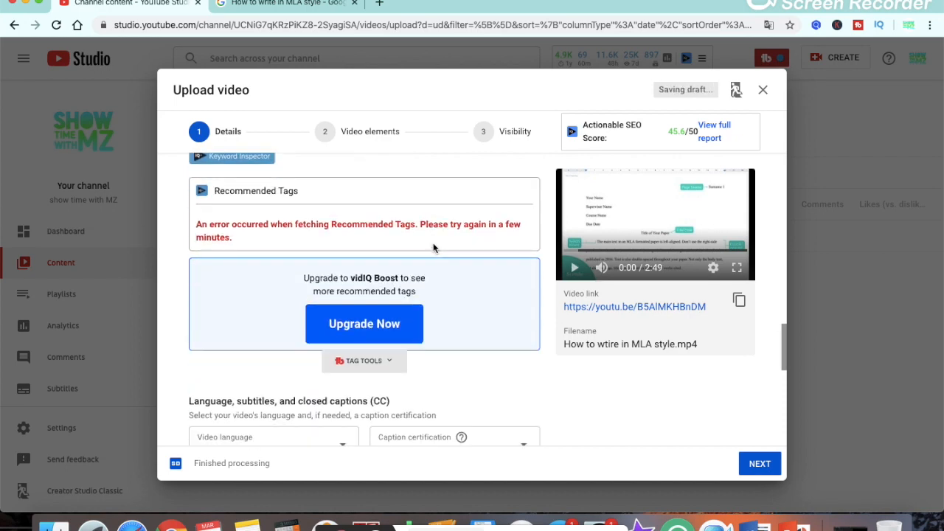
scroll(433, 246, down, 5)
scroll(433, 246, up, 2)
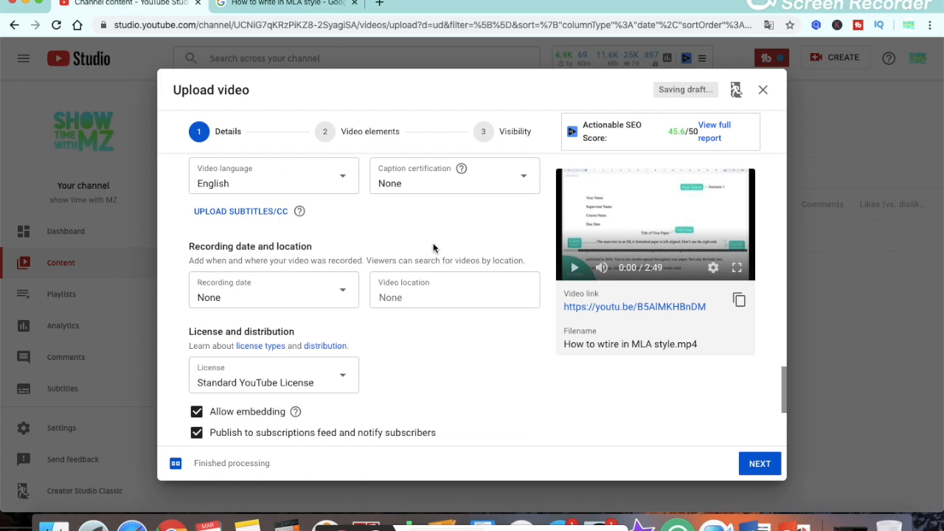
scroll(296, 264, down, 3)
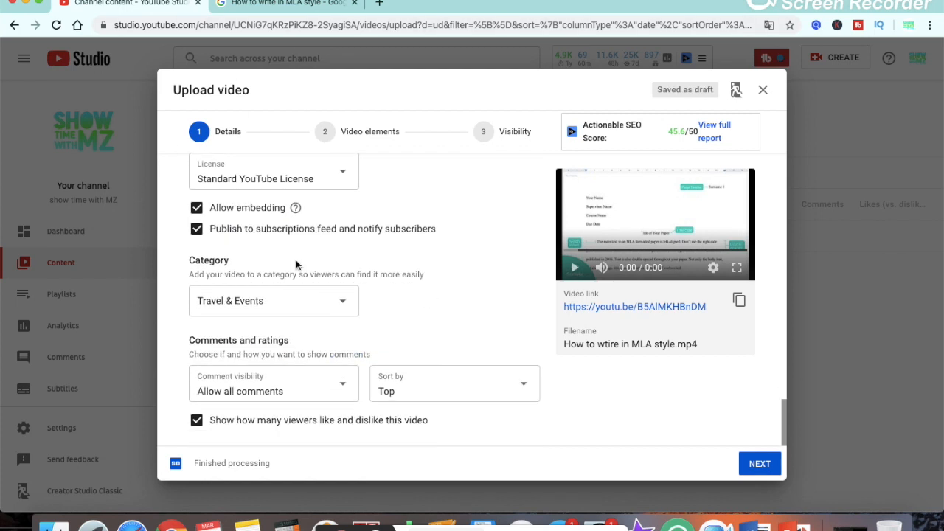
click(310, 303)
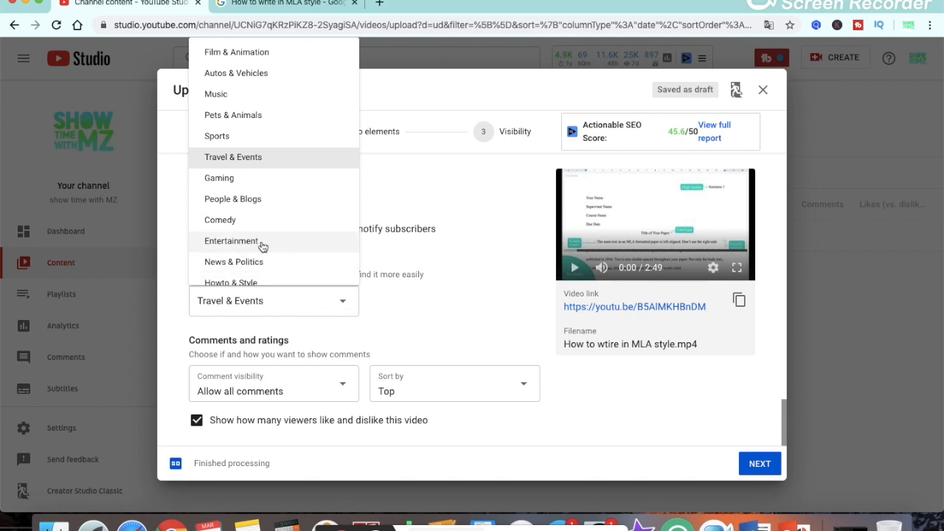
scroll(265, 243, down, 2)
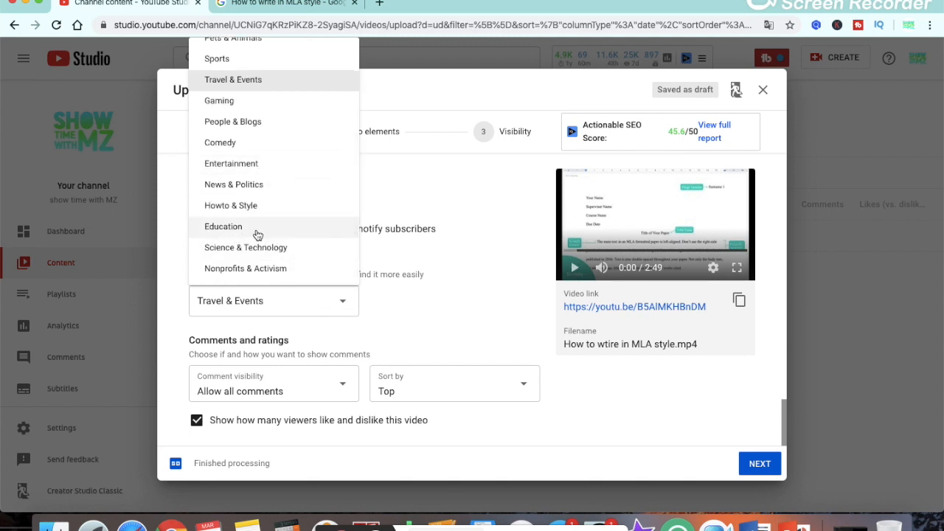
click(257, 234)
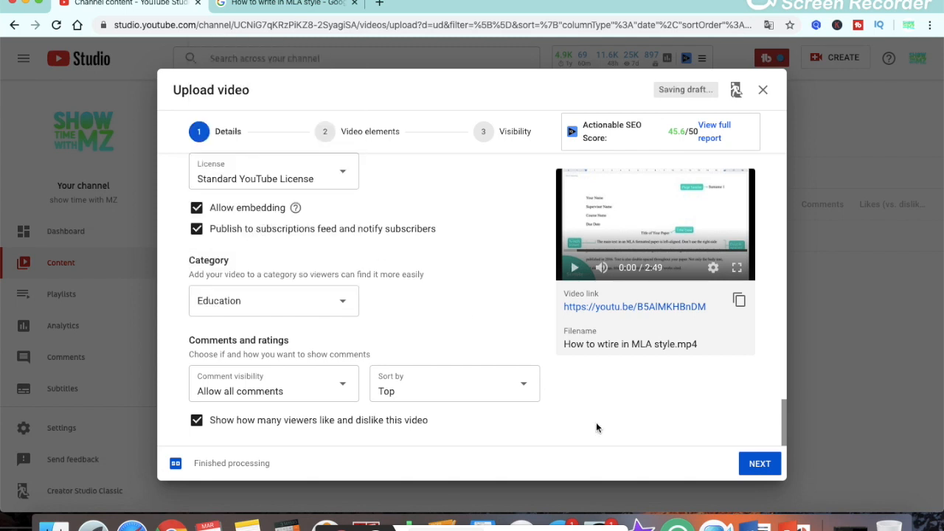
Step: Proceed to the video elements and add an end screen imported from the latest video
click(764, 464)
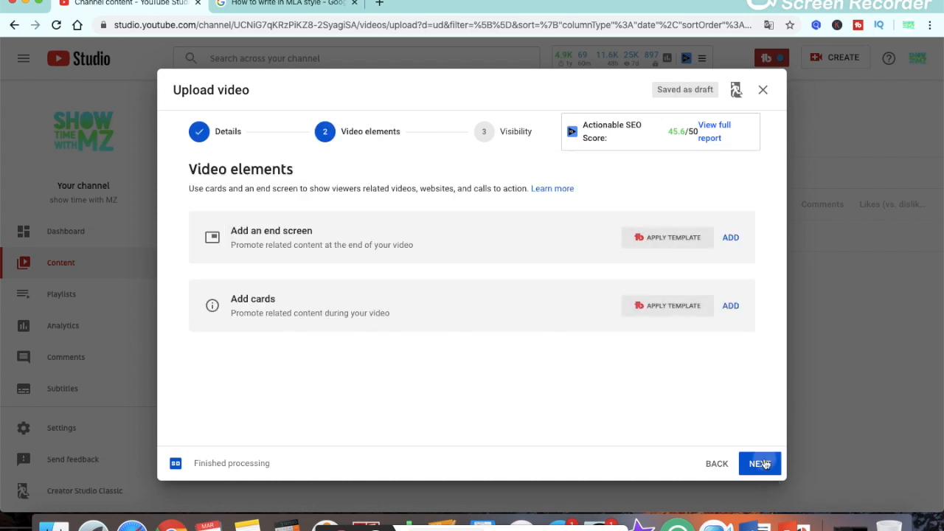
click(731, 238)
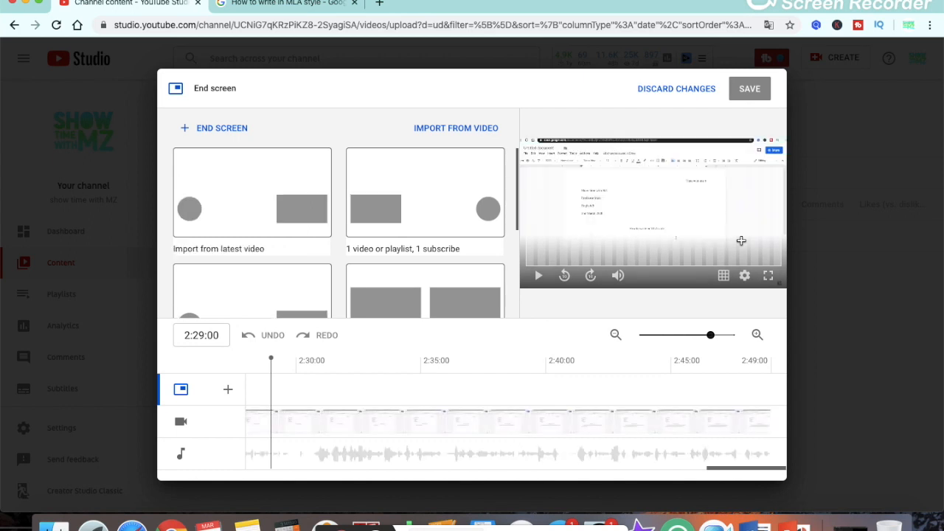
click(263, 209)
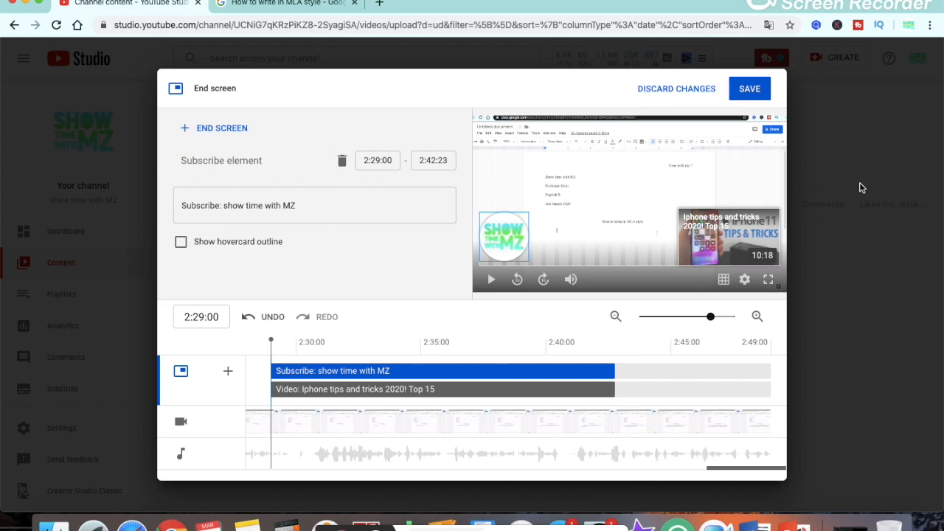
Step: Set the end screen's video element to "How to get procreate for free! on iphone" and save the end screen
click(714, 236)
scroll(295, 244, down, 2)
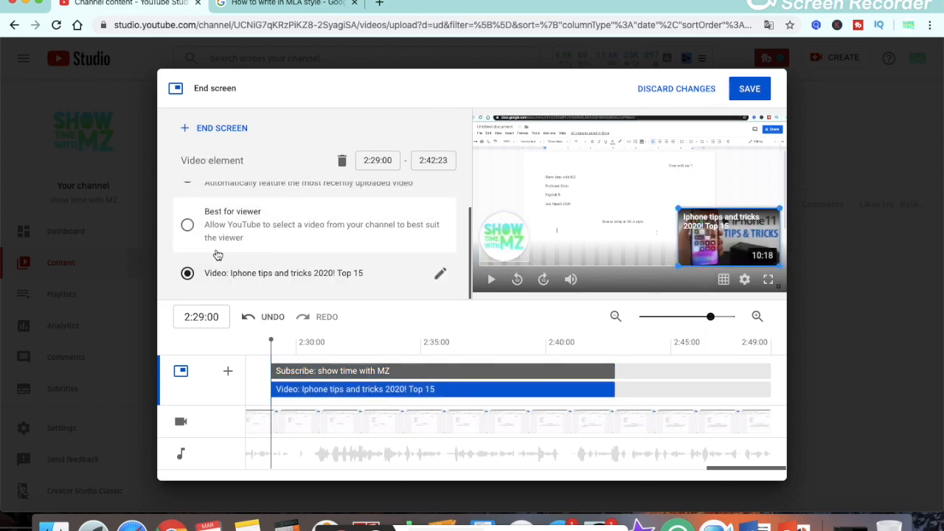
click(223, 270)
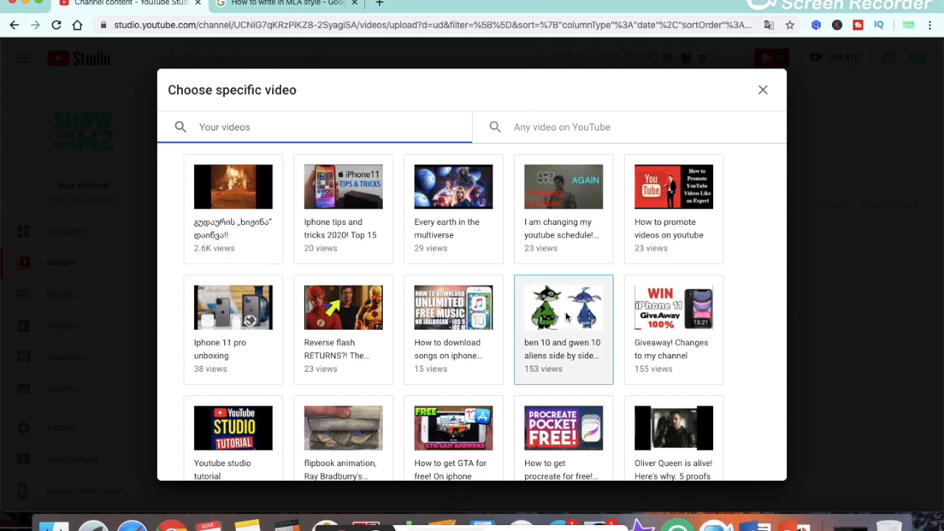
scroll(565, 316, down, 5)
scroll(565, 315, down, 10)
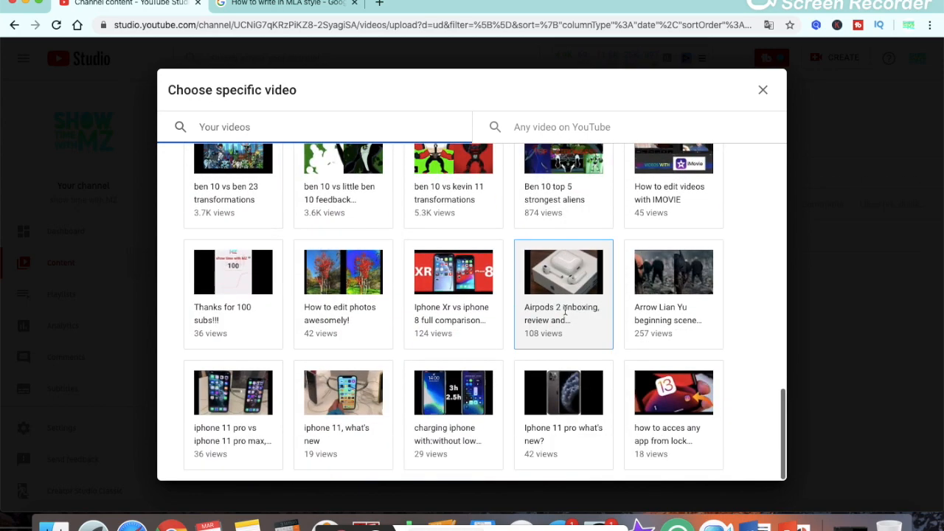
scroll(566, 312, up, 4)
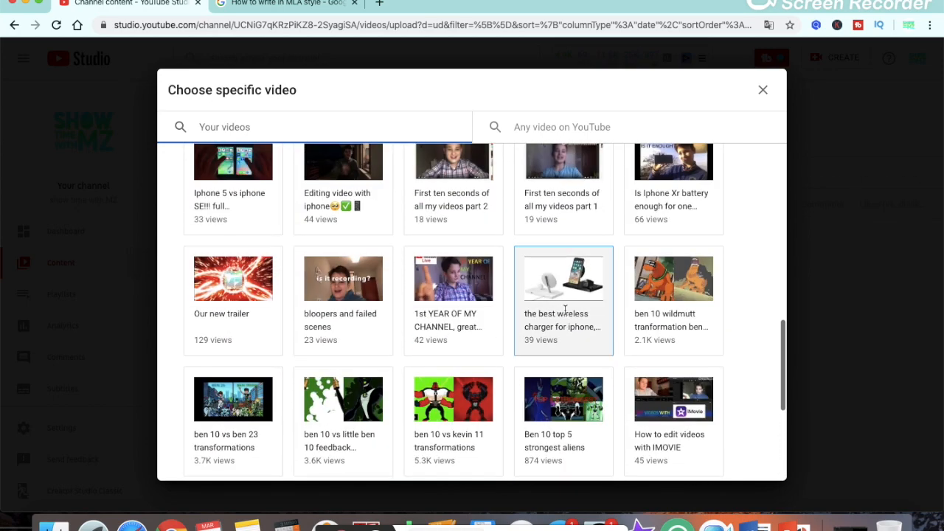
scroll(565, 312, up, 4)
scroll(565, 312, up, 6)
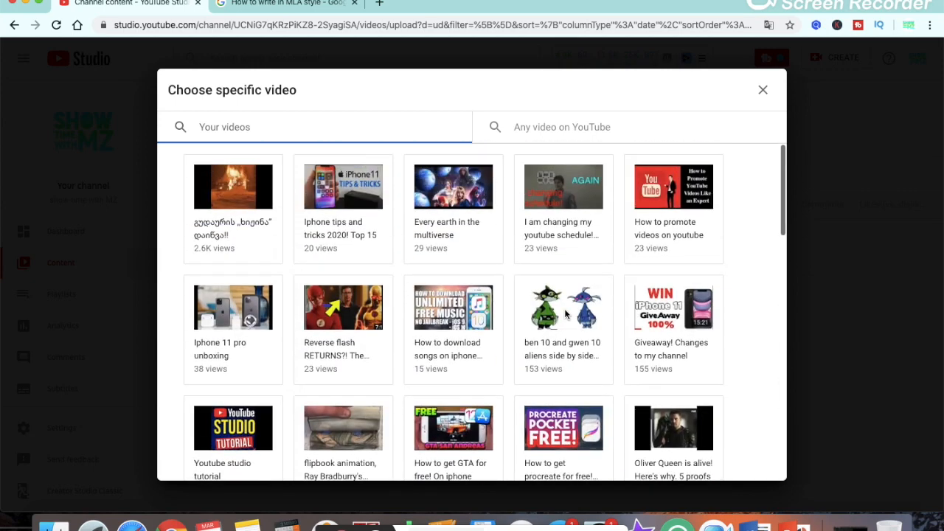
click(554, 433)
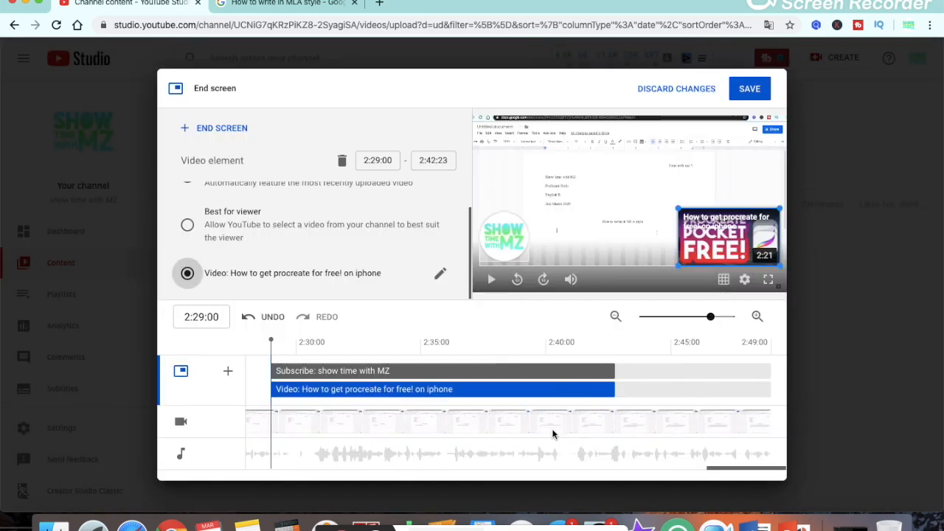
click(744, 91)
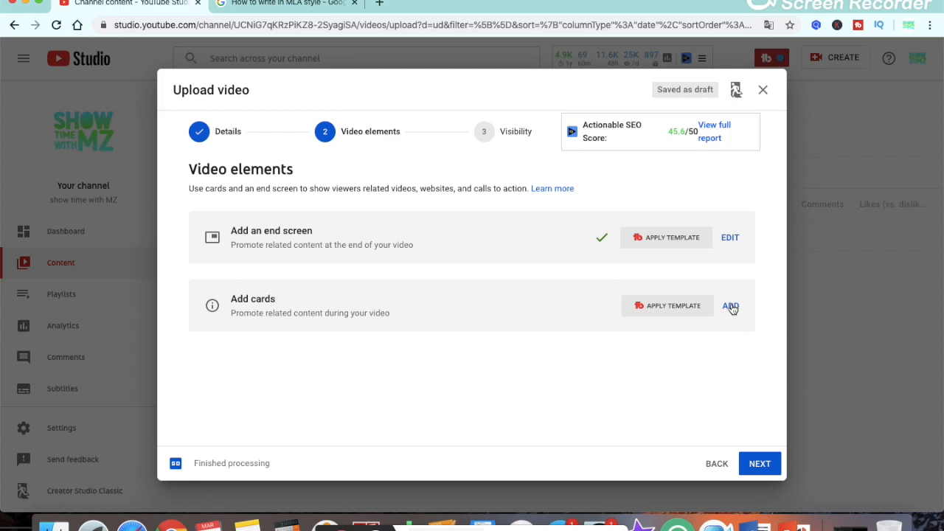
Step: Start adding cards to the video and create a video card for "Iphone tips and tricks 2020! Top 15" at 0:30
click(730, 306)
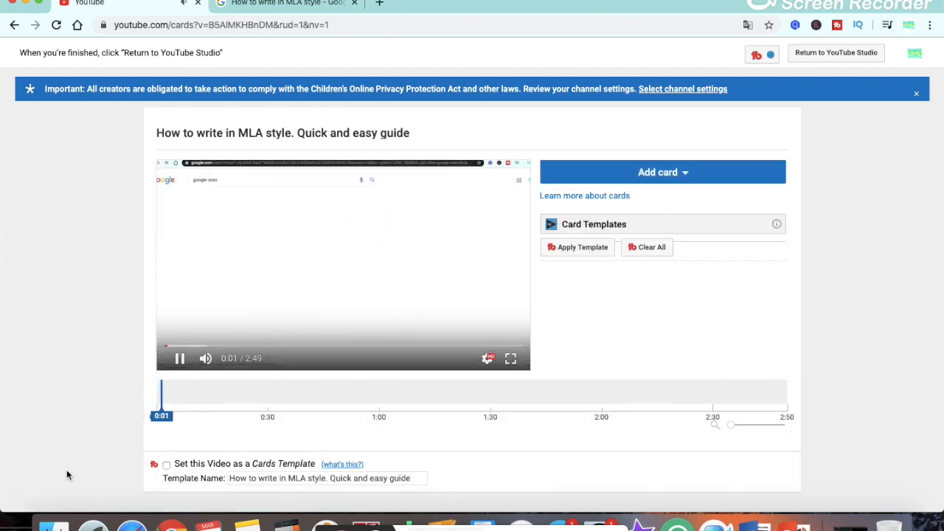
click(179, 359)
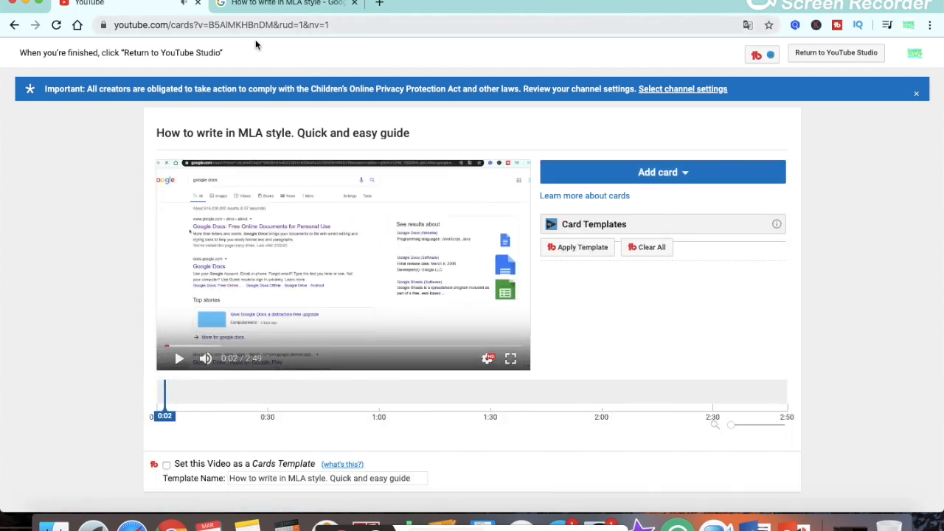
click(181, 360)
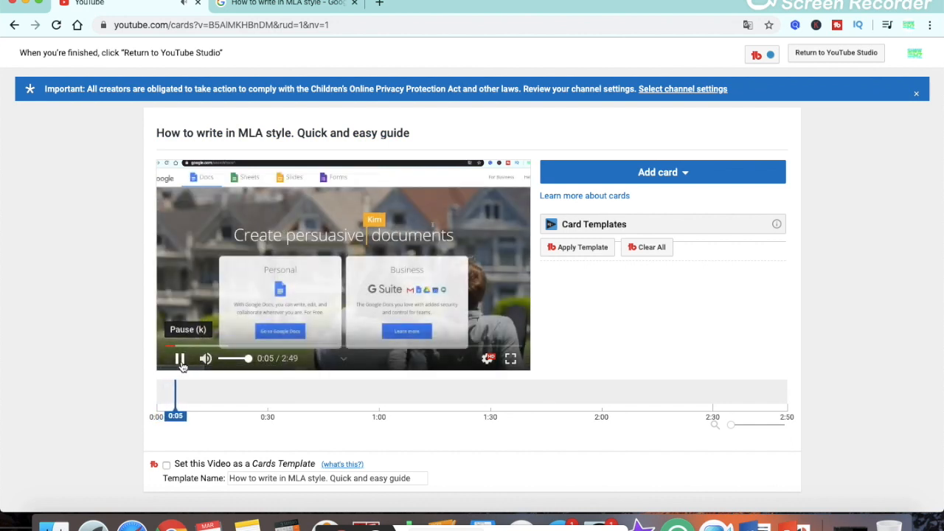
click(181, 360)
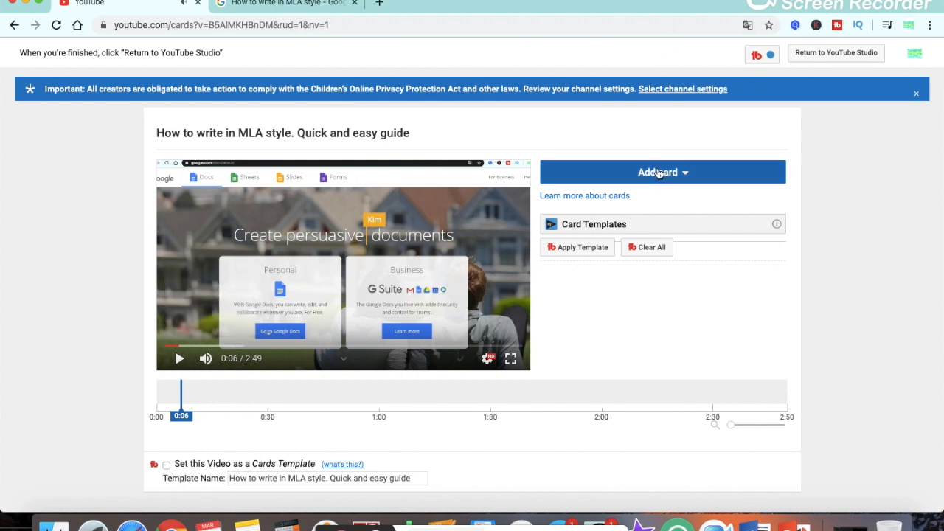
click(659, 172)
drag(255, 384, 267, 387)
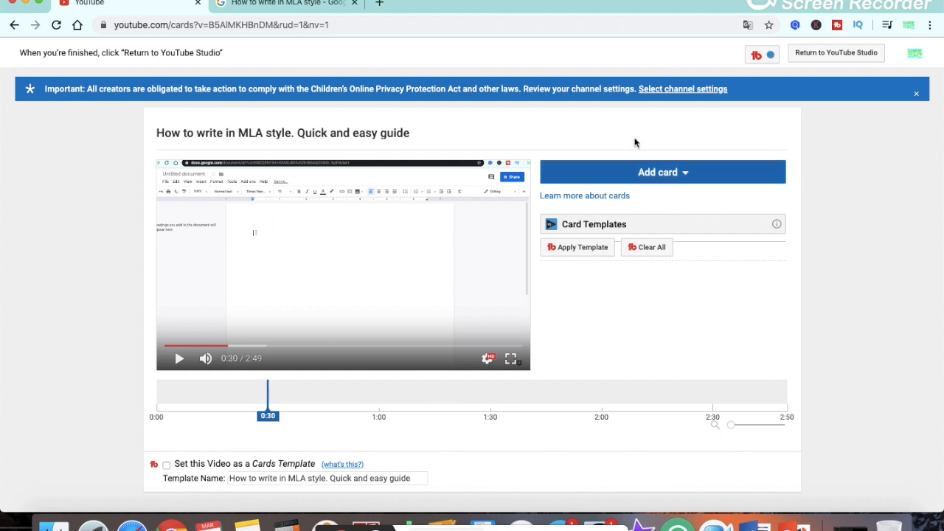
click(649, 172)
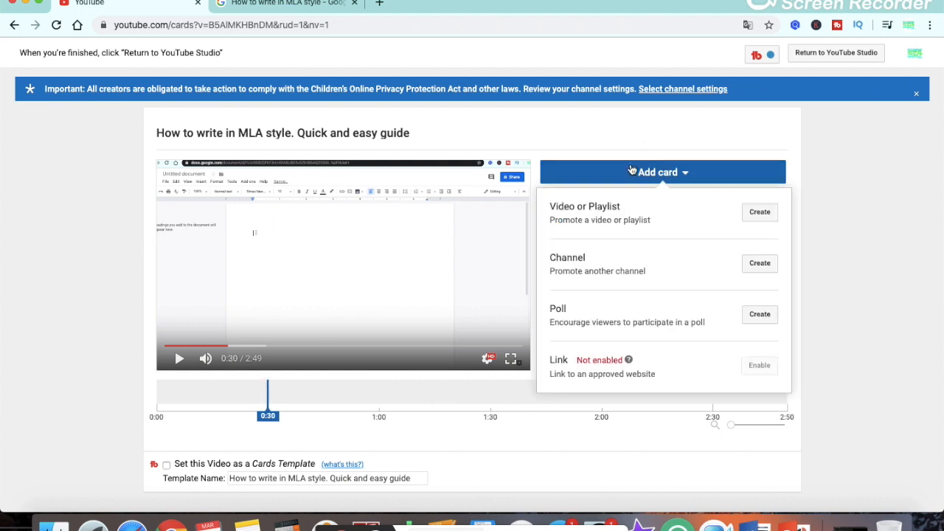
click(756, 220)
click(477, 228)
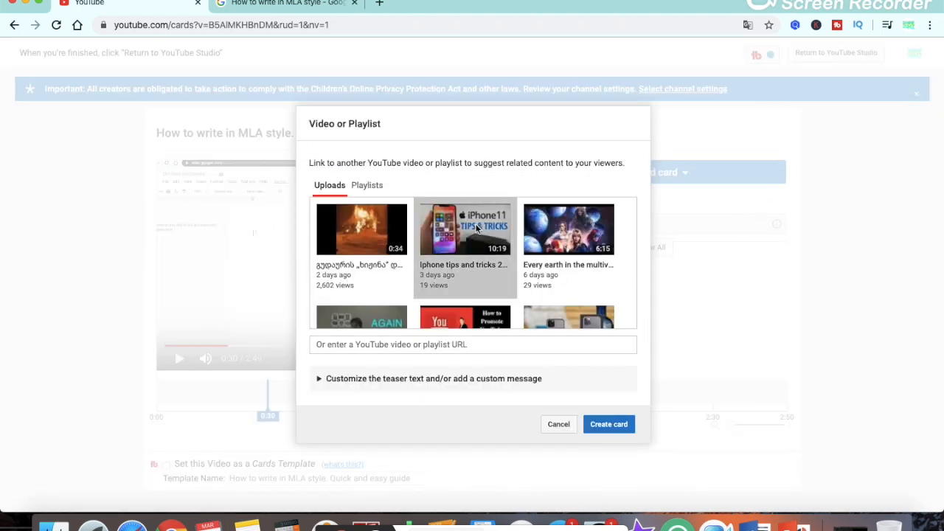
click(609, 425)
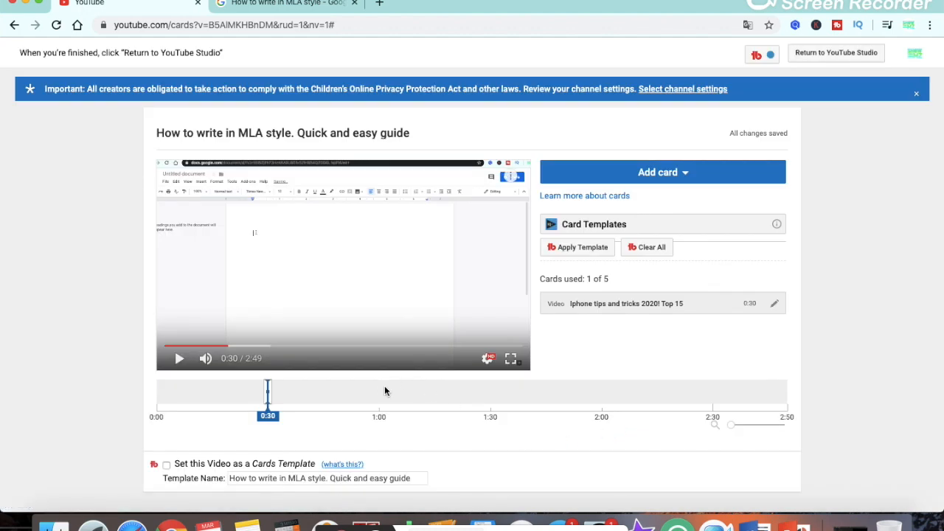
Step: Add a video card at 1:00 that links to "Youtube studio tutorial"
click(381, 391)
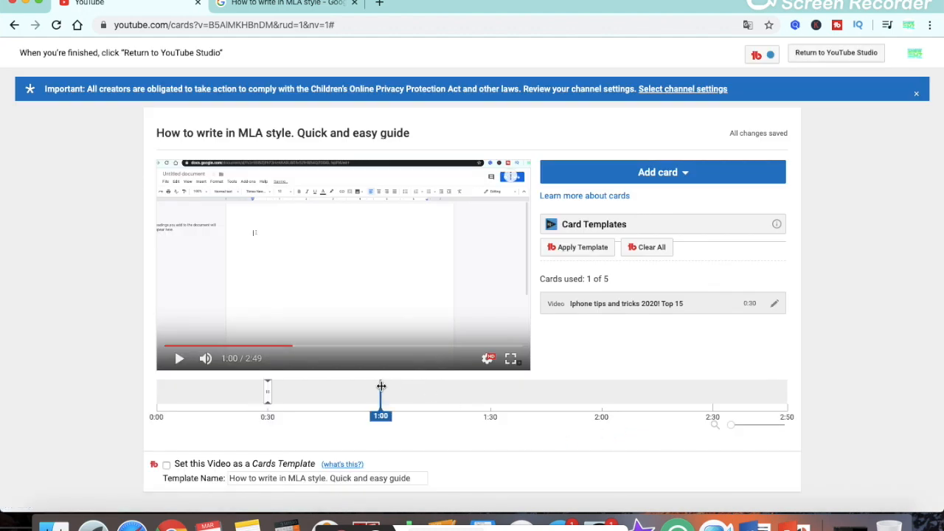
click(660, 171)
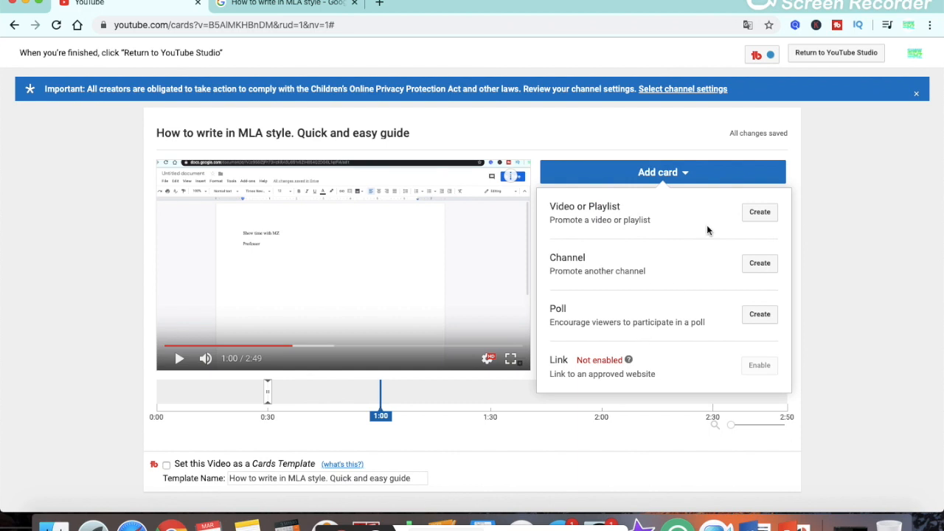
click(748, 217)
scroll(472, 262, down, 5)
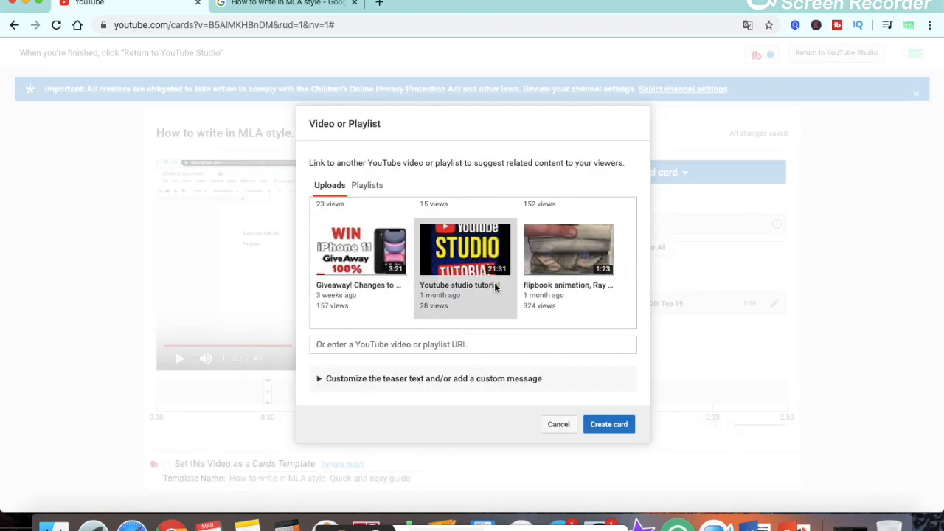
click(453, 258)
click(624, 422)
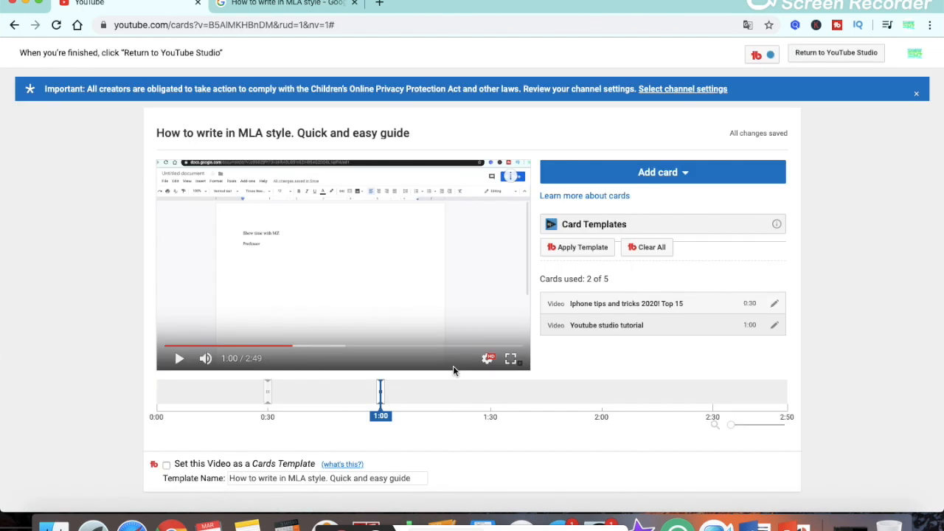
Step: Add a video card at 1:29 that links to "Iphone 11 pro unboxing"
click(488, 383)
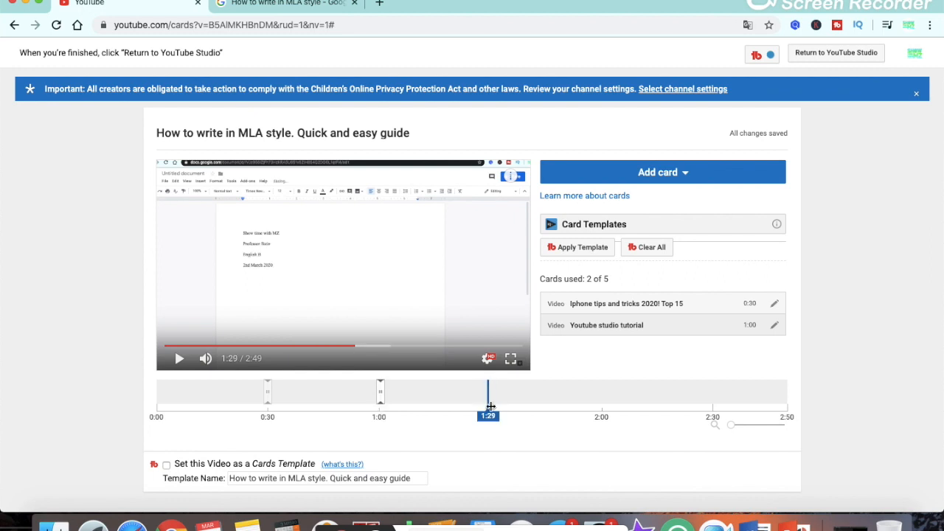
click(625, 177)
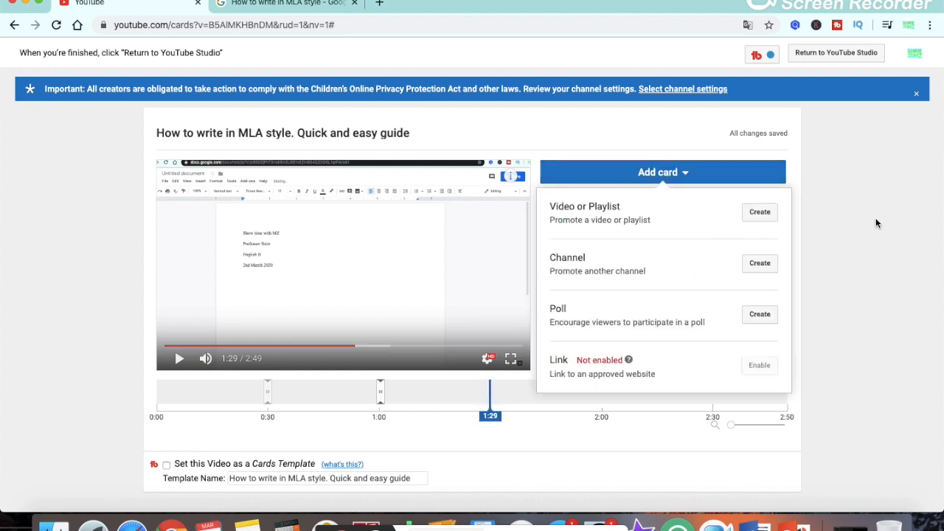
click(760, 212)
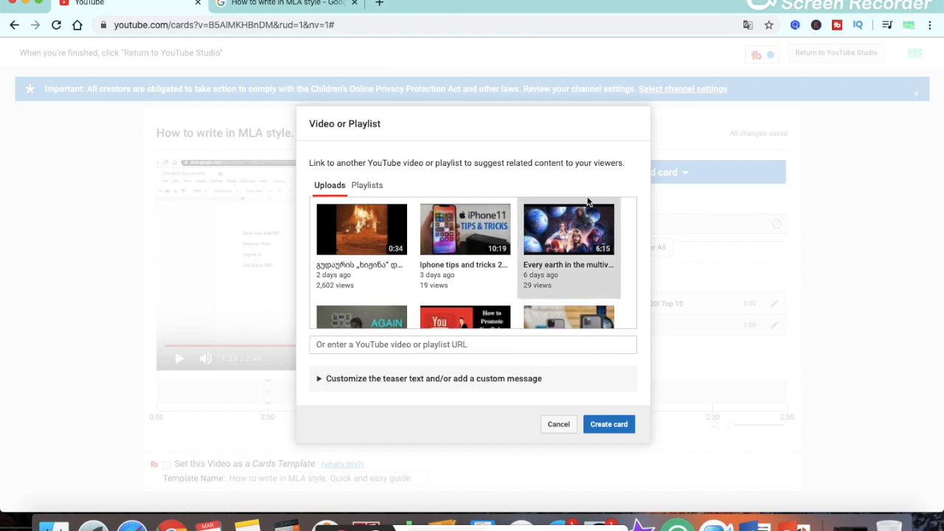
scroll(542, 206, down, 3)
click(543, 205)
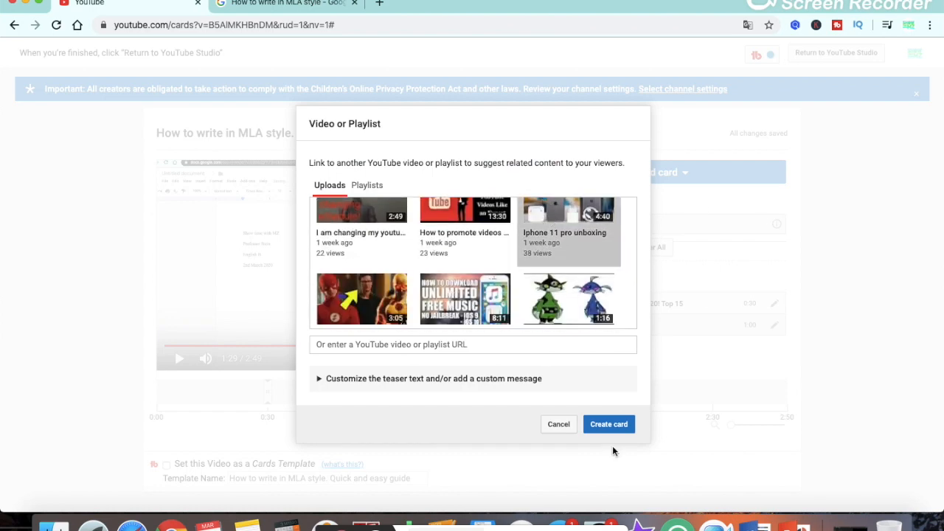
click(618, 425)
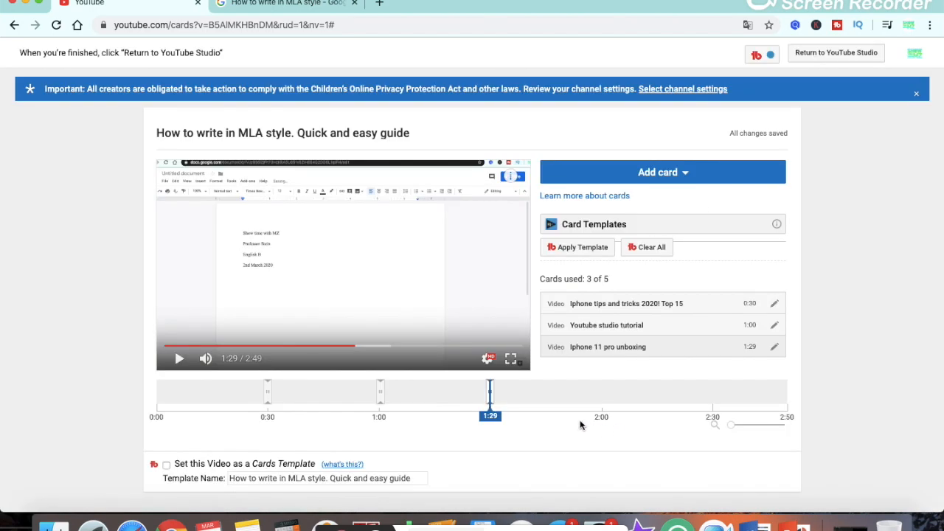
Step: Add a video card at 2:00 that links to the "How to download songs on iphone" video
click(602, 394)
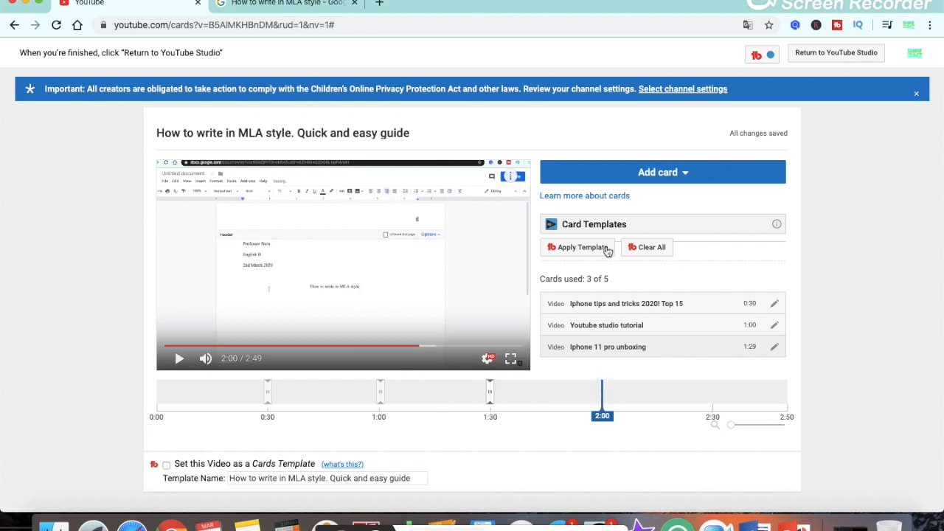
click(627, 181)
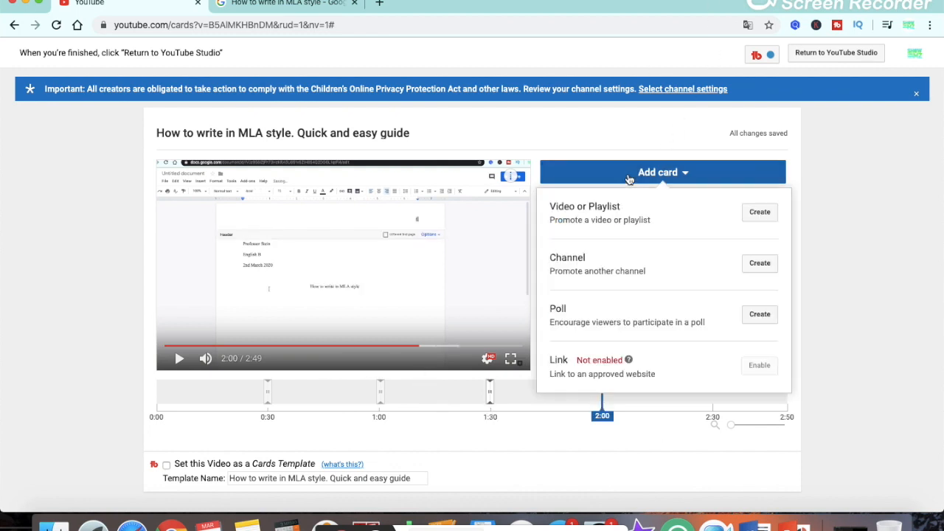
click(750, 218)
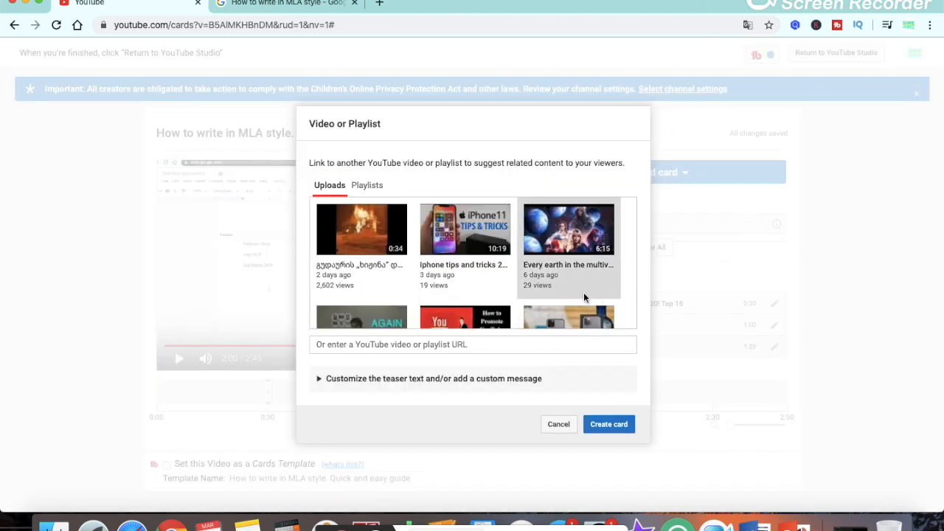
scroll(583, 295, down, 3)
click(507, 318)
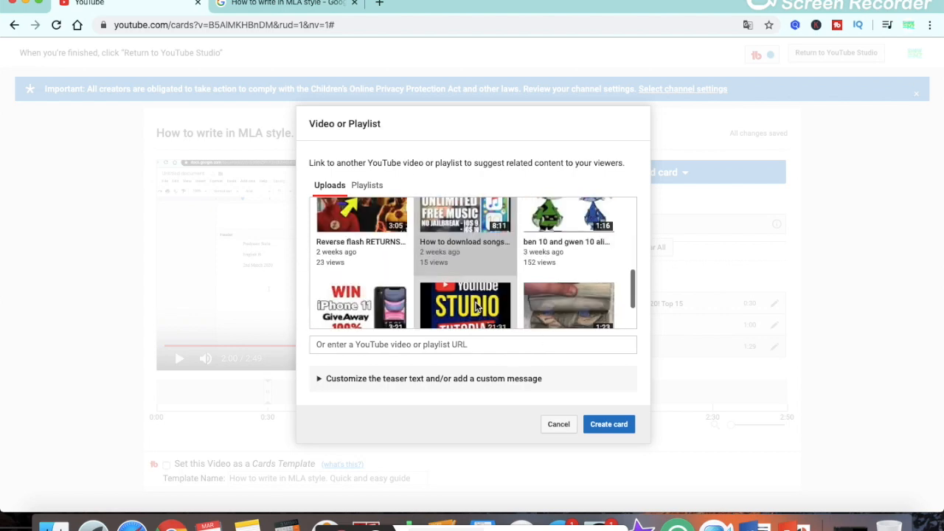
click(620, 425)
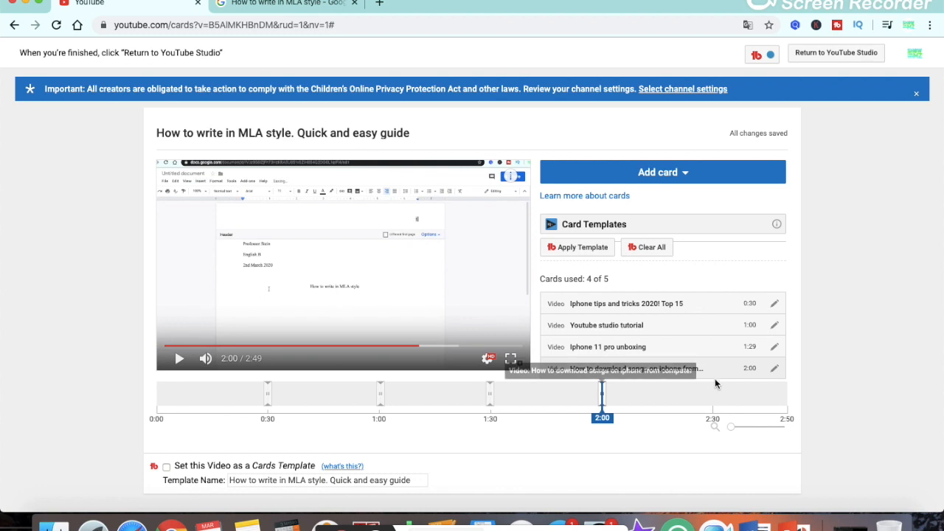
click(714, 384)
click(686, 171)
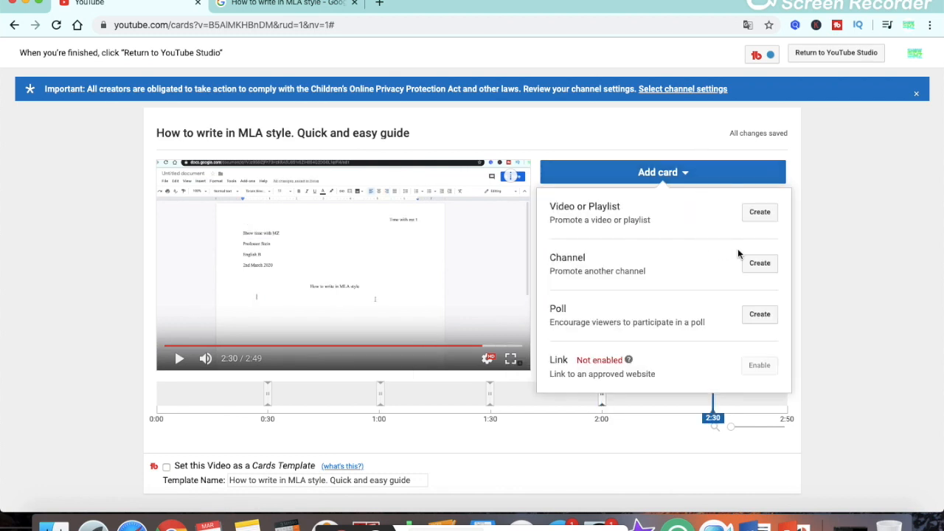
click(759, 213)
scroll(385, 239, down, 5)
scroll(402, 254, up, 3)
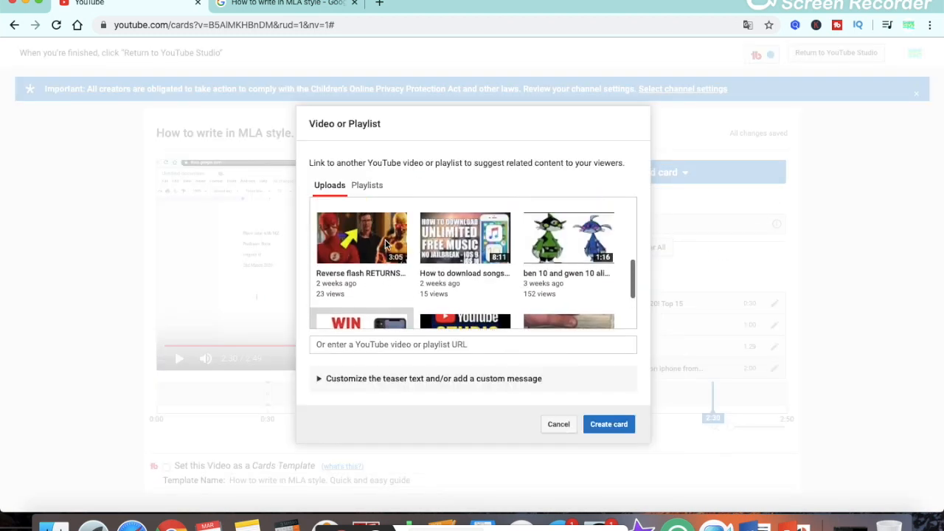
scroll(428, 258, down, 3)
scroll(430, 262, up, 5)
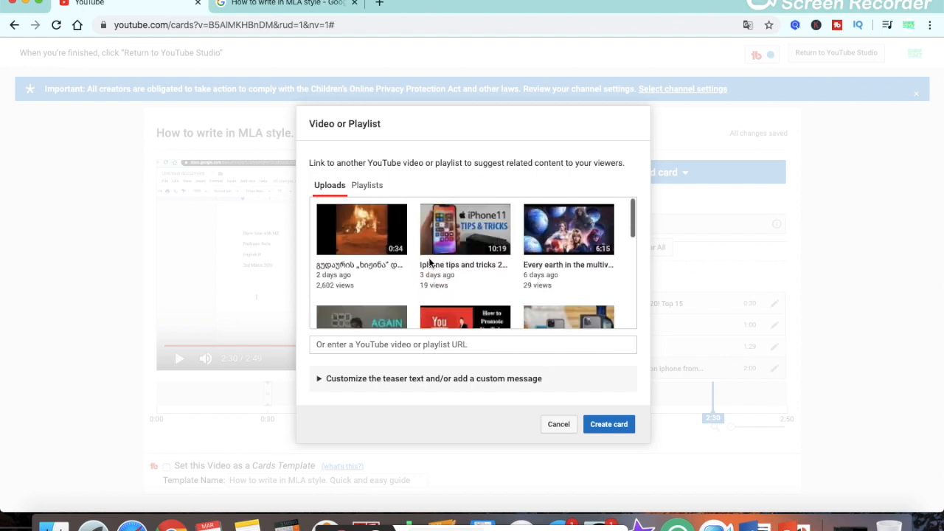
scroll(430, 262, down, 5)
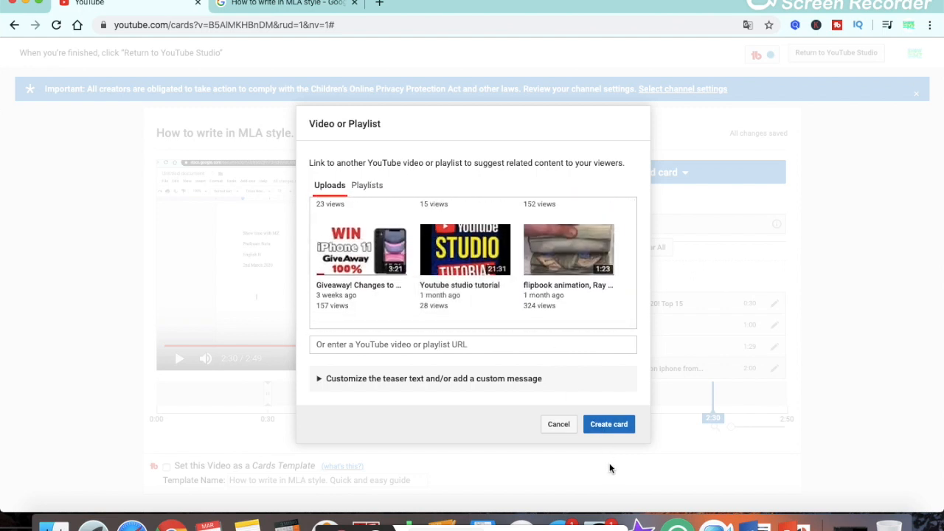
click(563, 428)
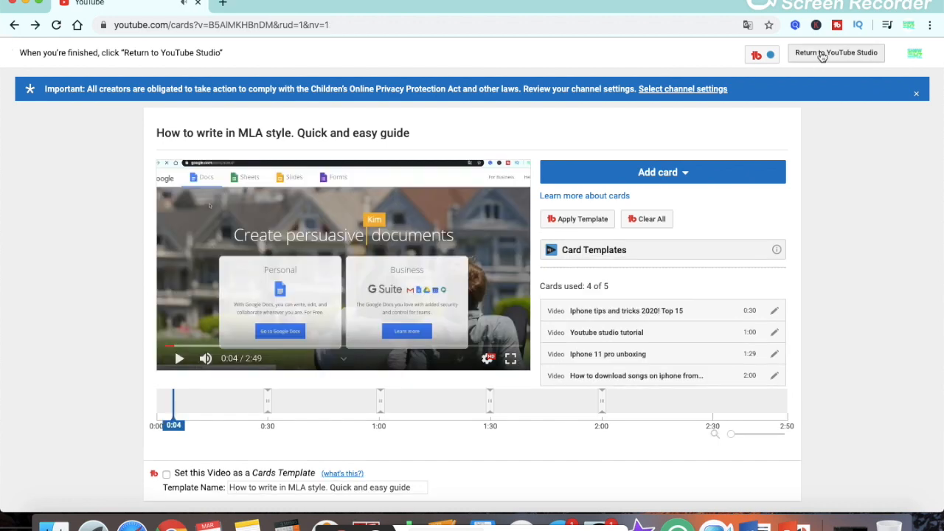
Step: Return to YouTube Studio, proceed to the visibility stage with the video set to Public, and review the publishing options
click(821, 55)
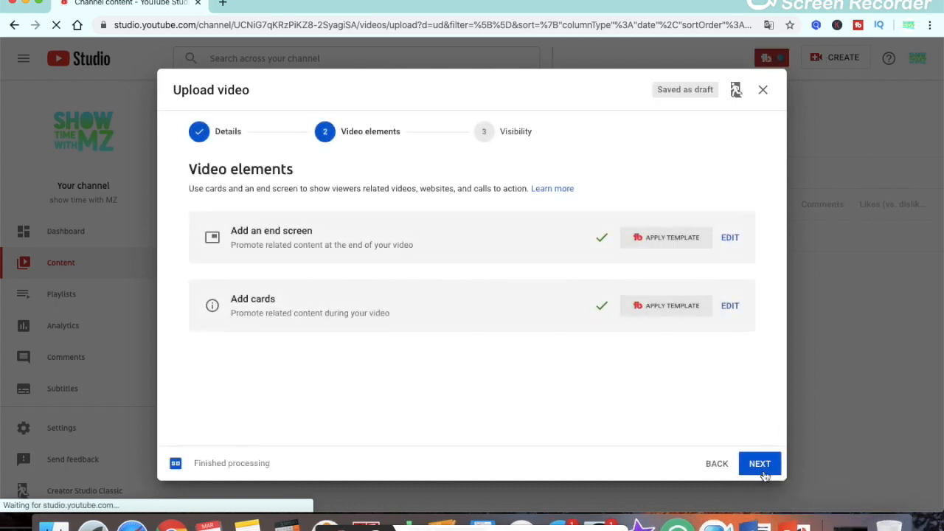
click(762, 473)
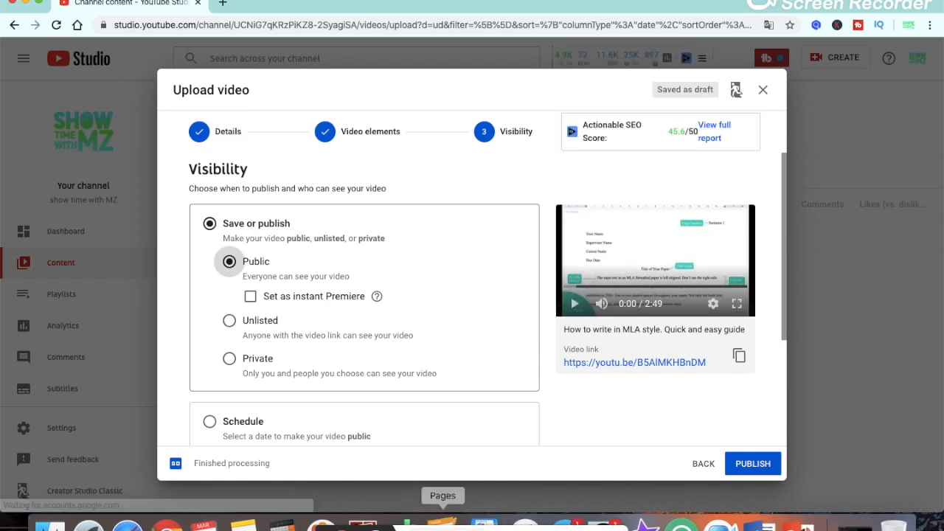
scroll(531, 298, down, 5)
scroll(531, 298, up, 2)
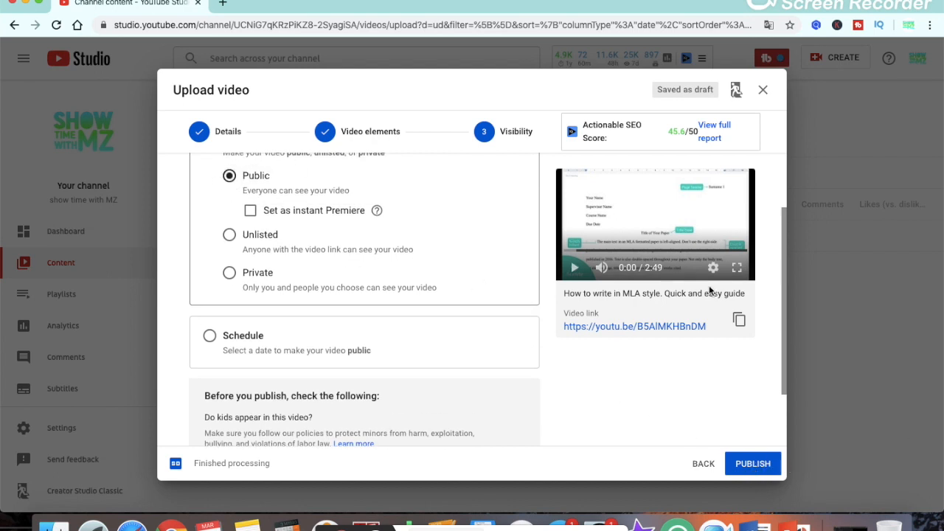
scroll(702, 342, up, 2)
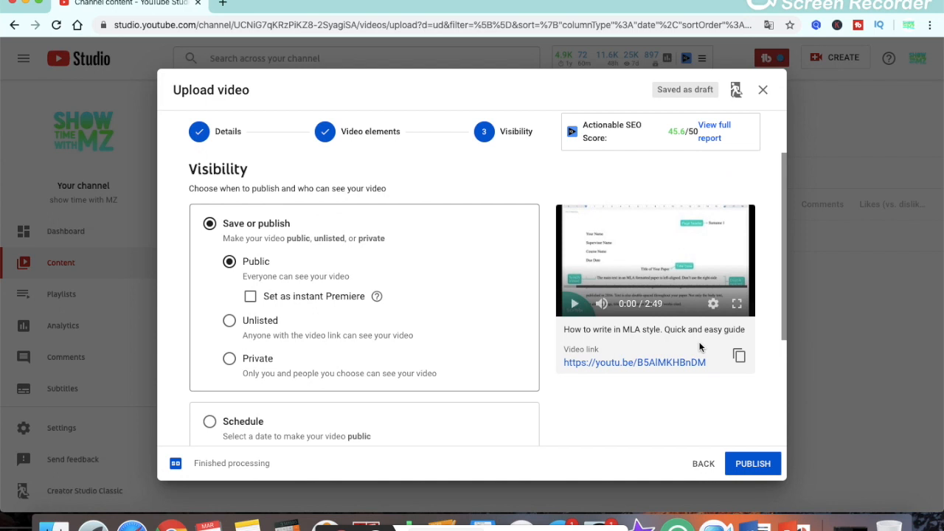